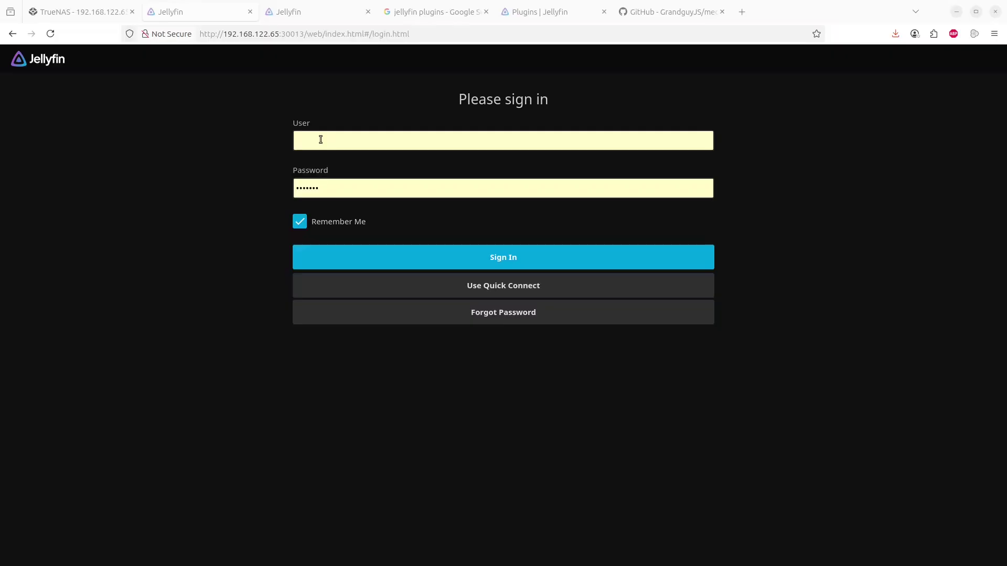
Sign in to the Jellyfin server as admin using the saved account password
{"action": "left_click", "coordinate": [320, 140]}
{"action": "type", "text": "admin"}
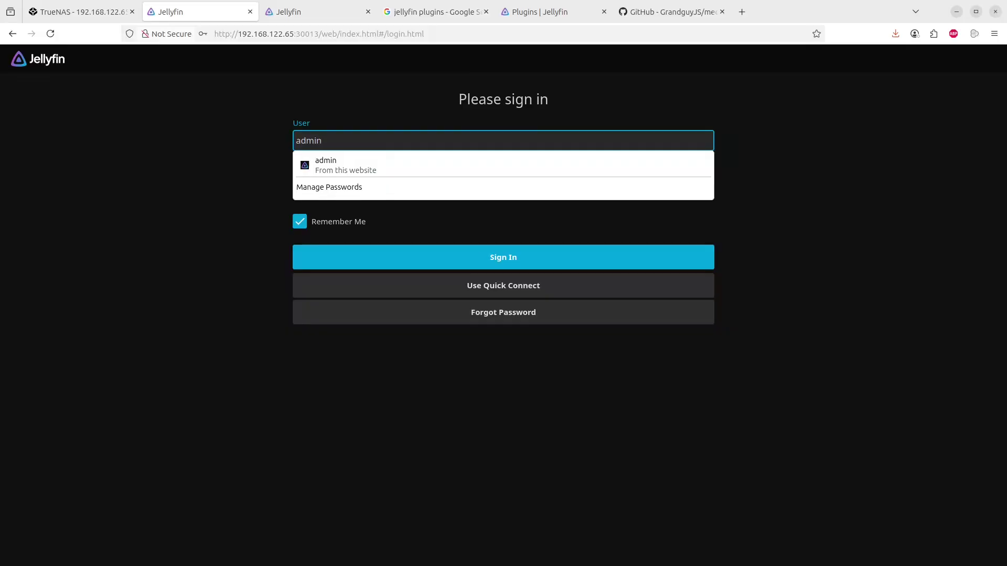
{"action": "key", "text": "Down"}
{"action": "key", "text": "Return"}
{"action": "key", "text": "Return"}
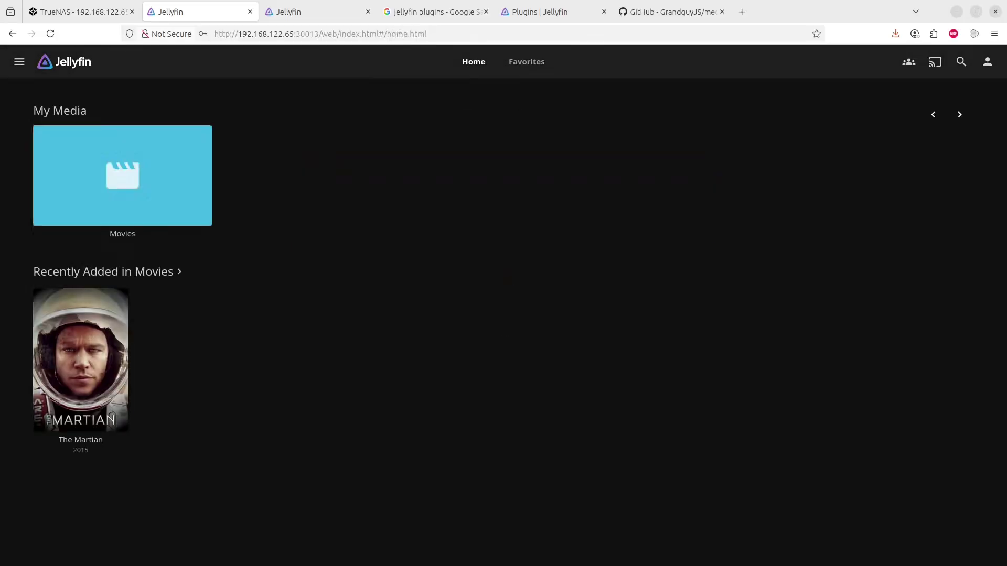
Open the plugin catalog in the Jellyfin administration dashboard
{"action": "left_click", "coordinate": [21, 61]}
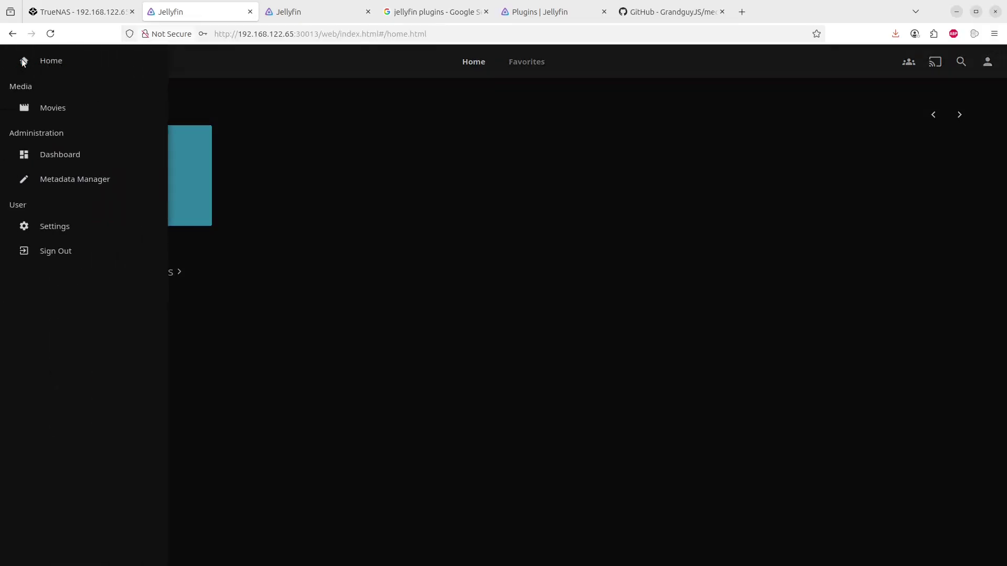
{"action": "left_click", "coordinate": [515, 95]}
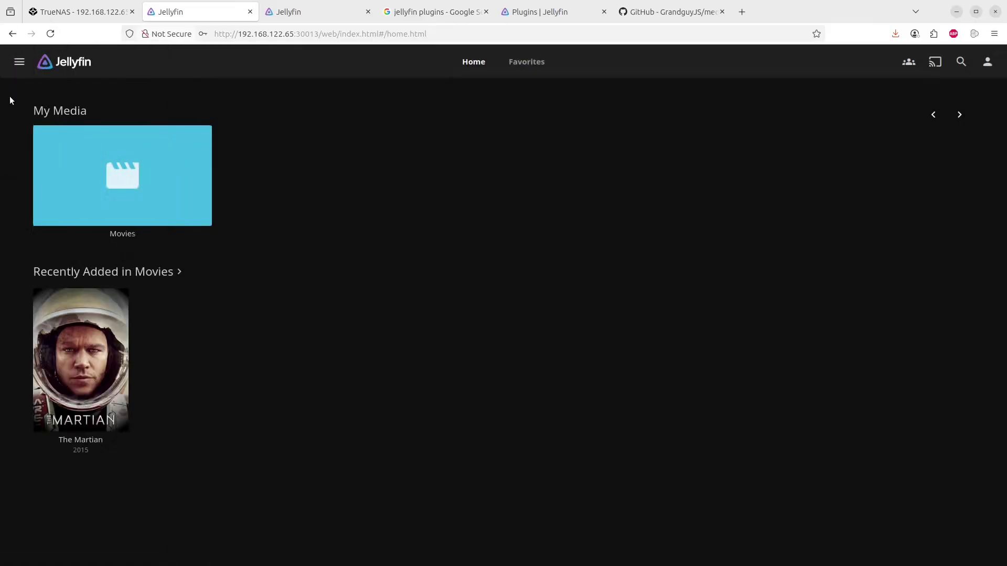
{"action": "left_click", "coordinate": [19, 63]}
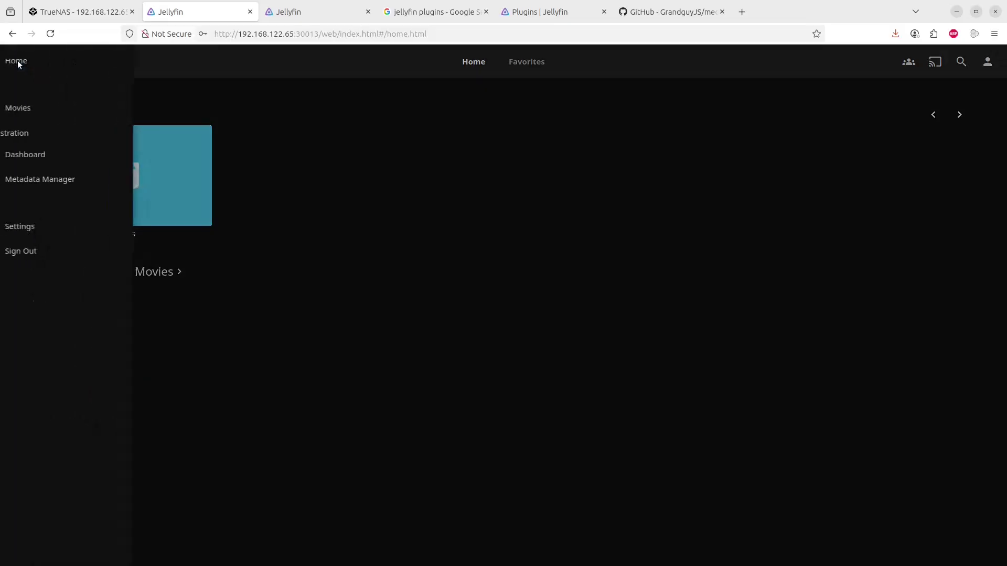
{"action": "left_click", "coordinate": [72, 162]}
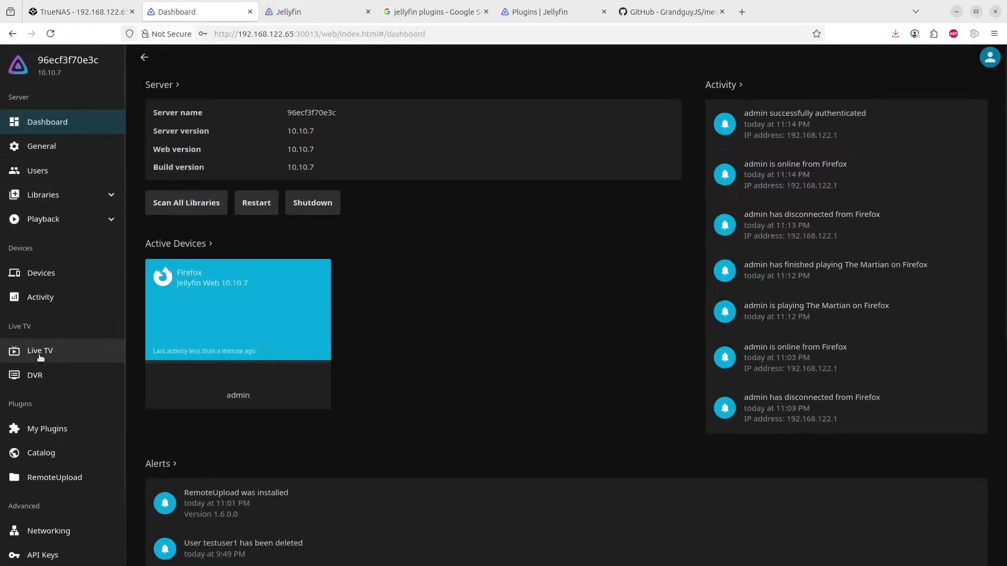
{"action": "left_click", "coordinate": [41, 454]}
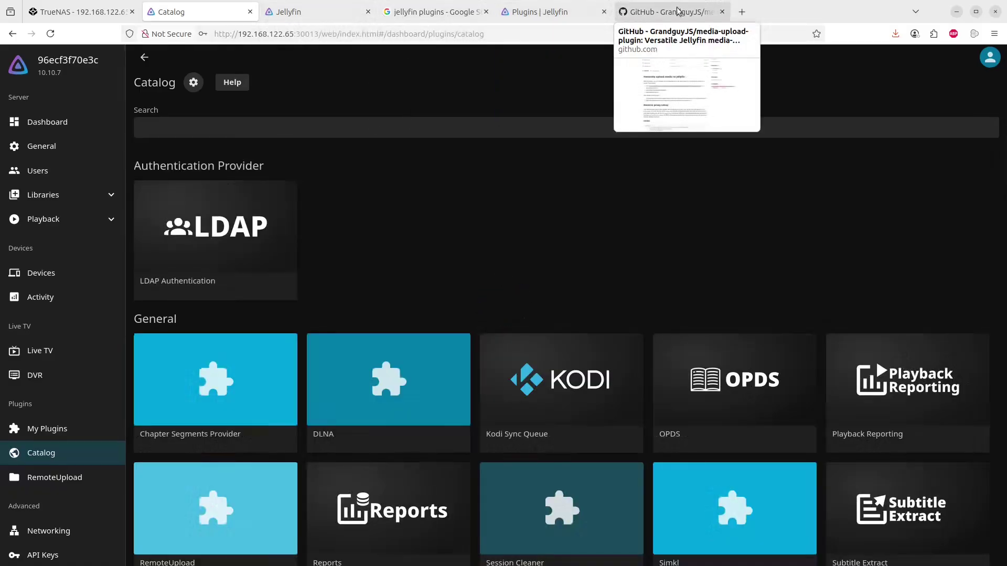
Switch to the GitHub page and return to the awesome-jellyfin repository
{"action": "left_click", "coordinate": [530, 12]}
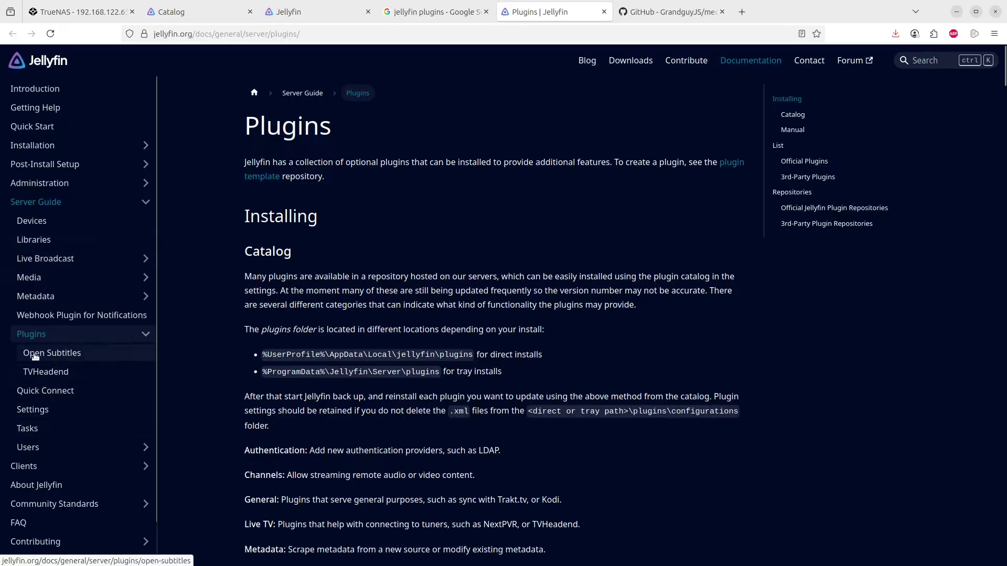
{"action": "left_click", "coordinate": [642, 13]}
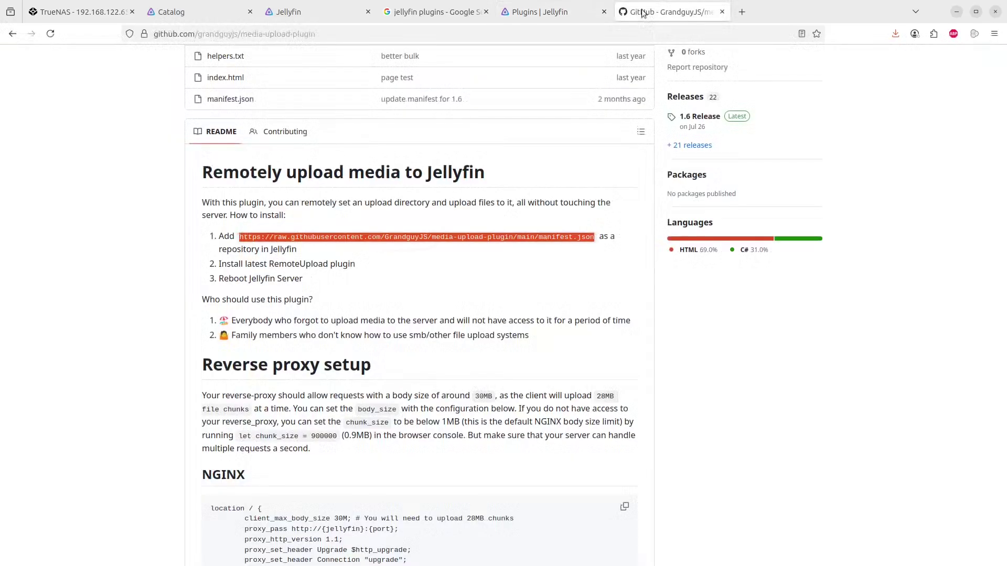
{"action": "left_click", "coordinate": [12, 35]}
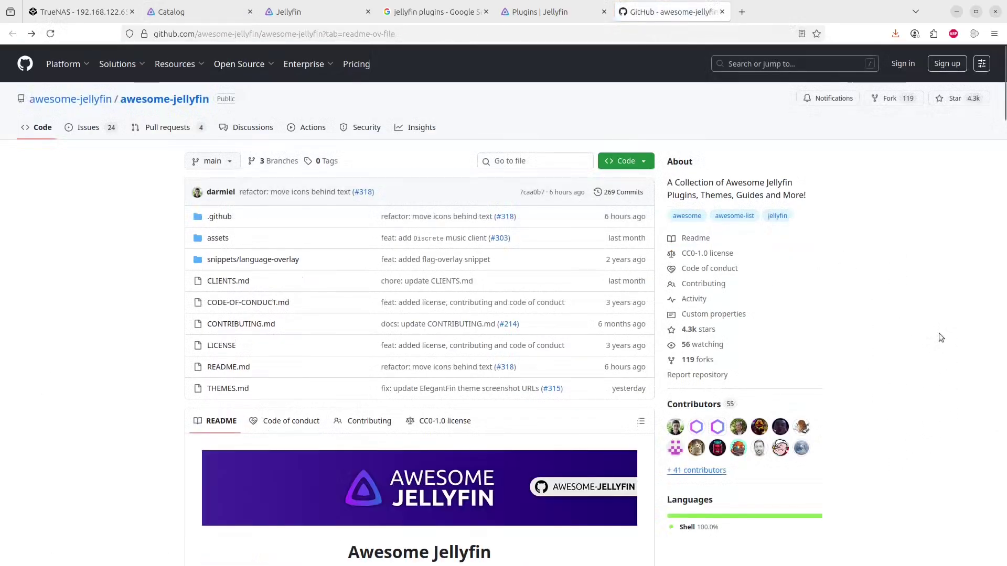
{"action": "type", "text": "/skin"}
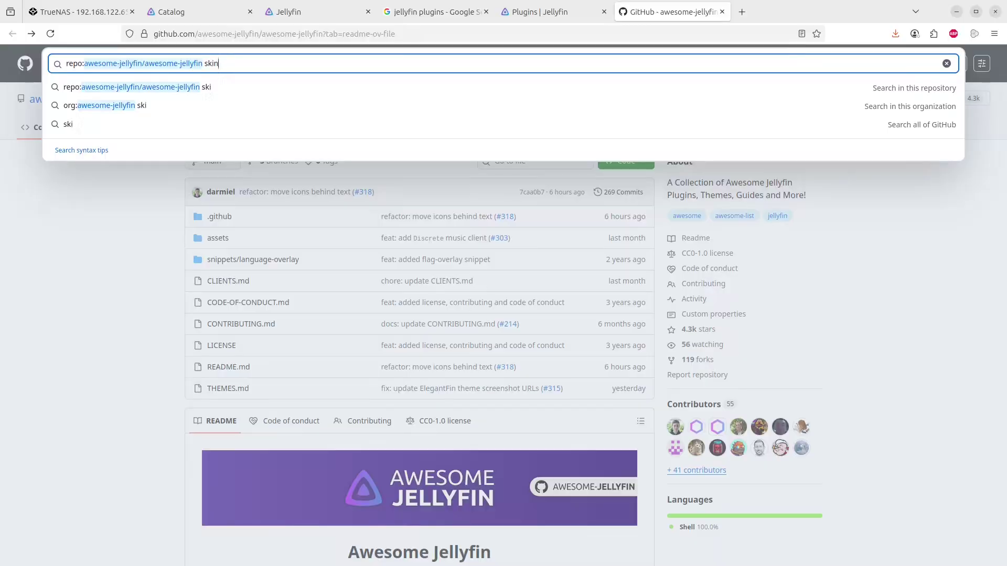
{"action": "key", "text": "BackSpace"}
{"action": "key", "text": "BackSpace"}
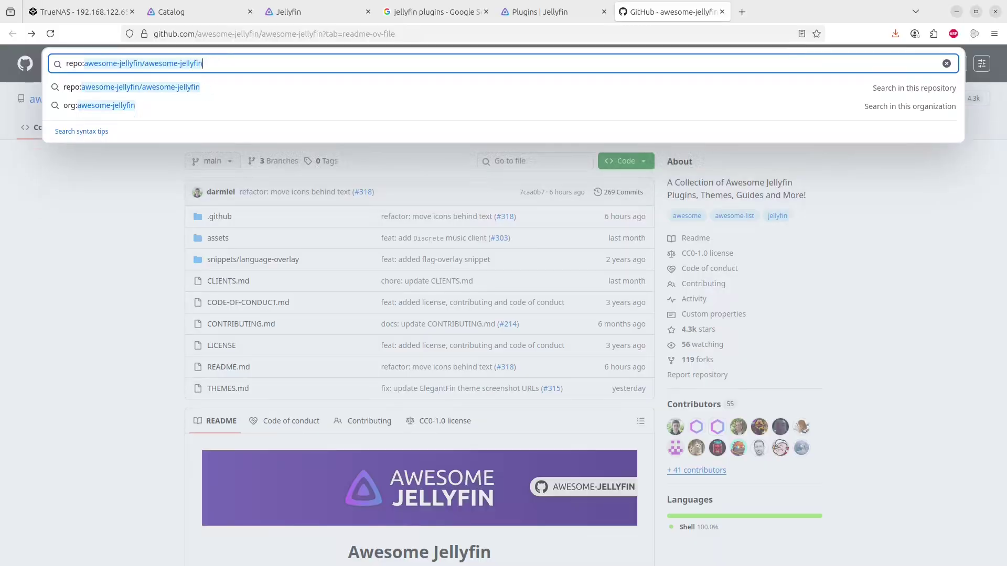
{"action": "key", "text": "Escape"}
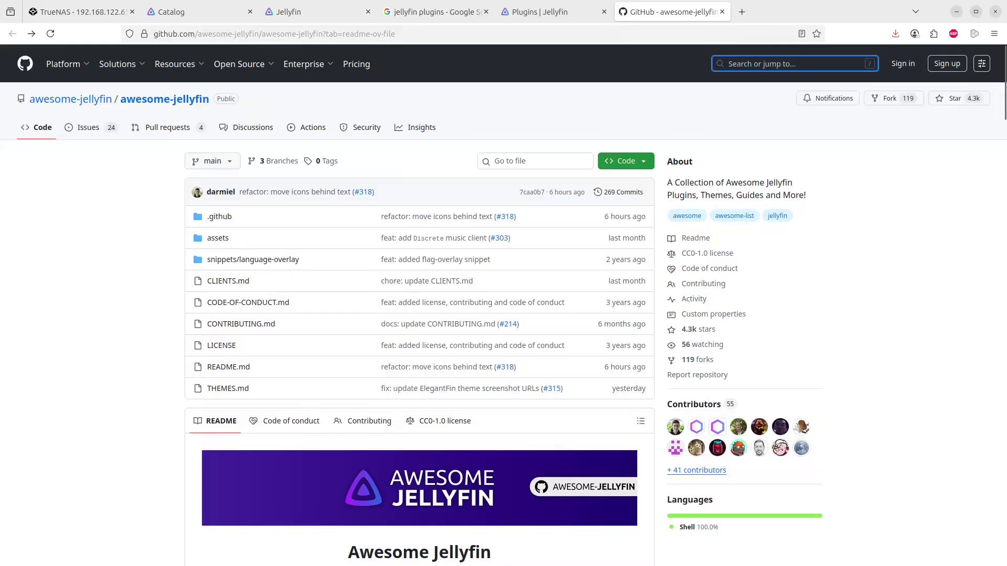
Find "skin" within the awesome-jellyfin page and open the linked jellyfin-plugin-skin-manager repository
{"action": "key", "text": "ctrl+f"}
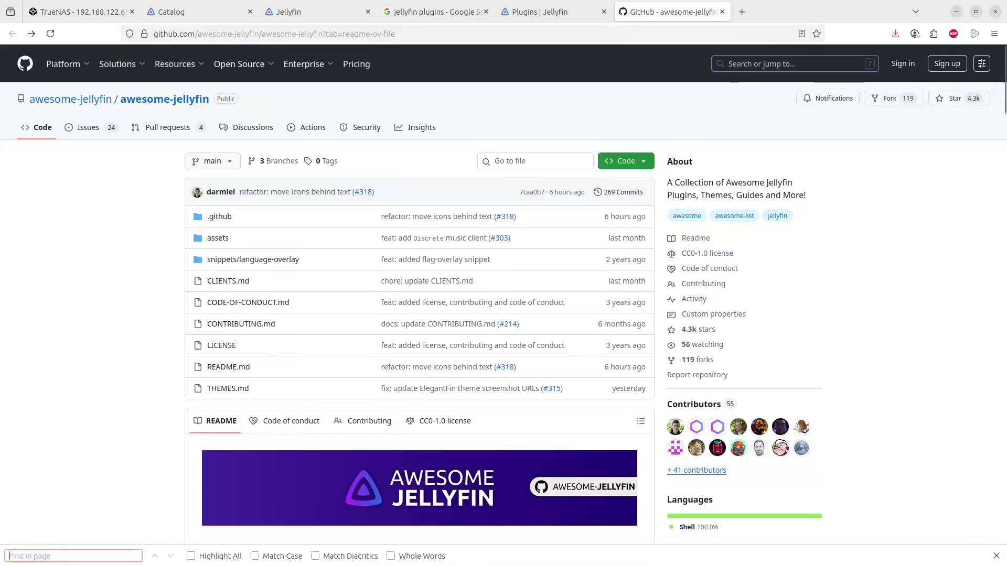
{"action": "type", "text": "skin"}
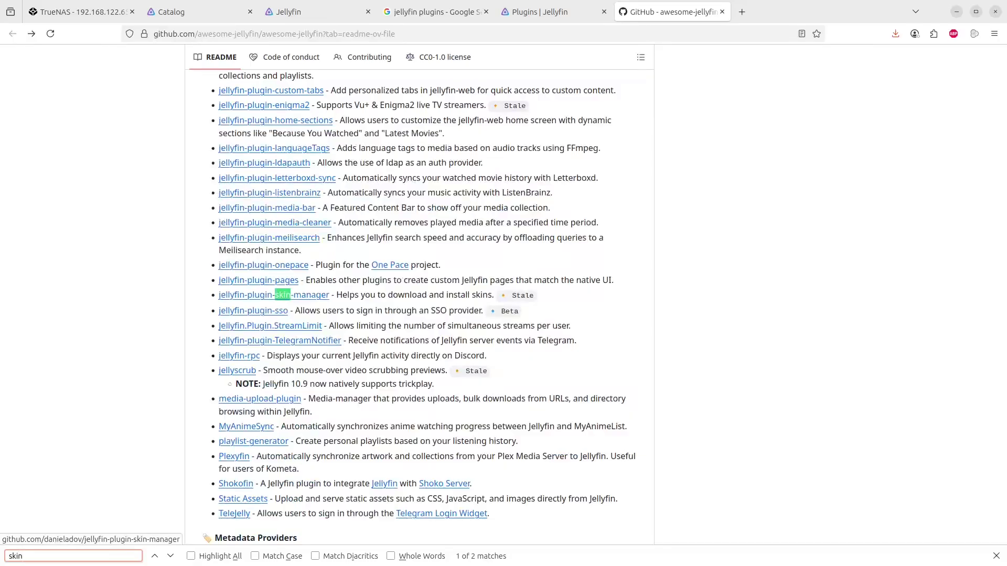
{"action": "left_click", "coordinate": [305, 297]}
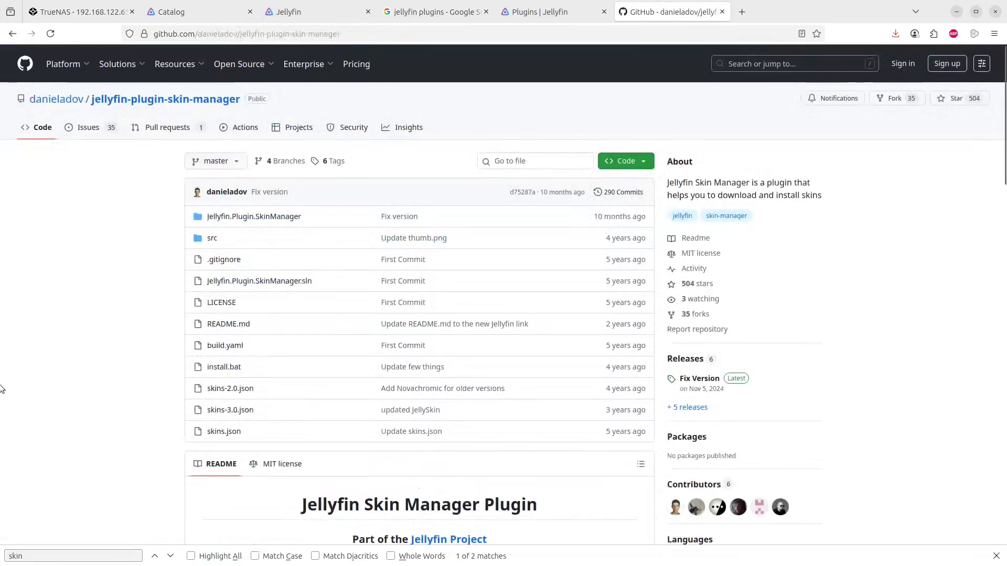
Copy the manifest.json link from the From Repository install instructions in the Skin Manager README
{"action": "scroll", "coordinate": [83, 320], "scroll_direction": "down", "scroll_amount": 5}
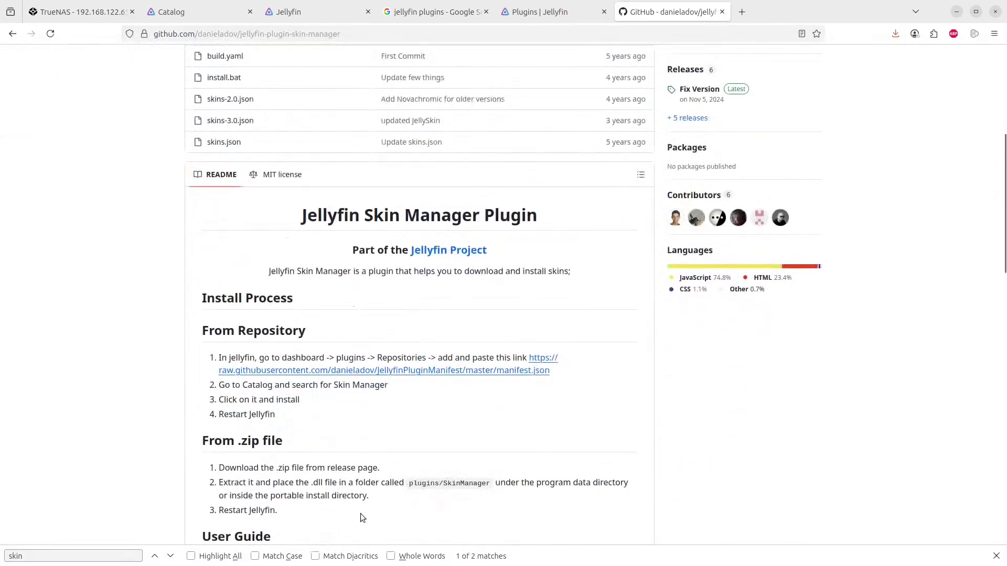
{"action": "right_click", "coordinate": [535, 374]}
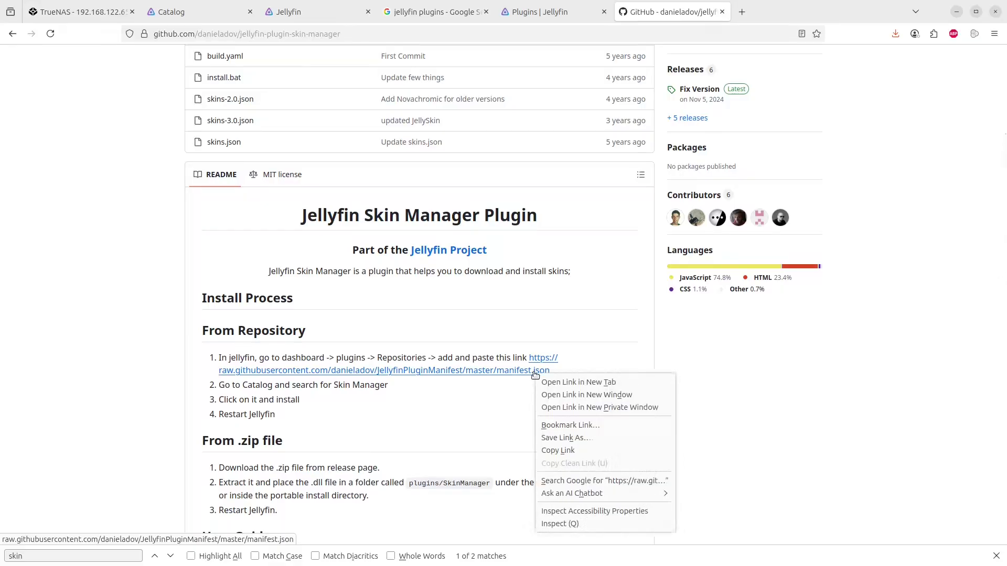
{"action": "left_click", "coordinate": [577, 451]}
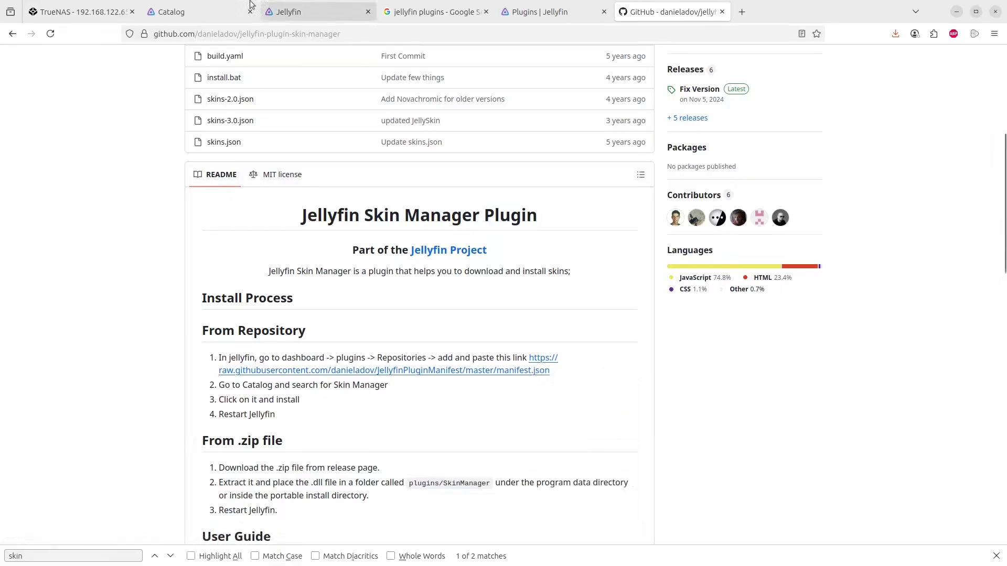
Switch back to Jellyfin and add a plugin repository named Skin Manager with the copied manifest URL, accepting the third-party risk
{"action": "left_click", "coordinate": [171, 9]}
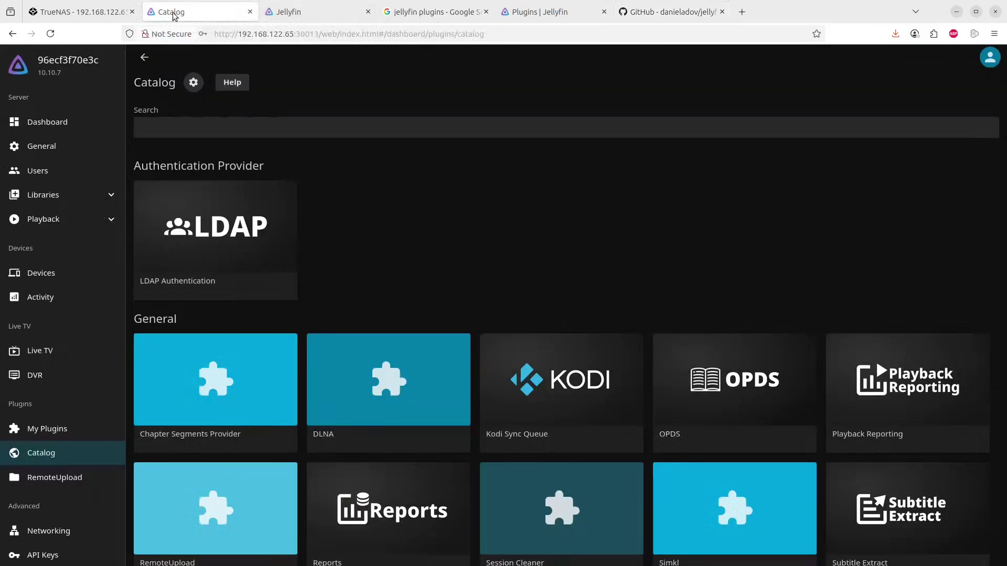
{"action": "left_click", "coordinate": [193, 82]}
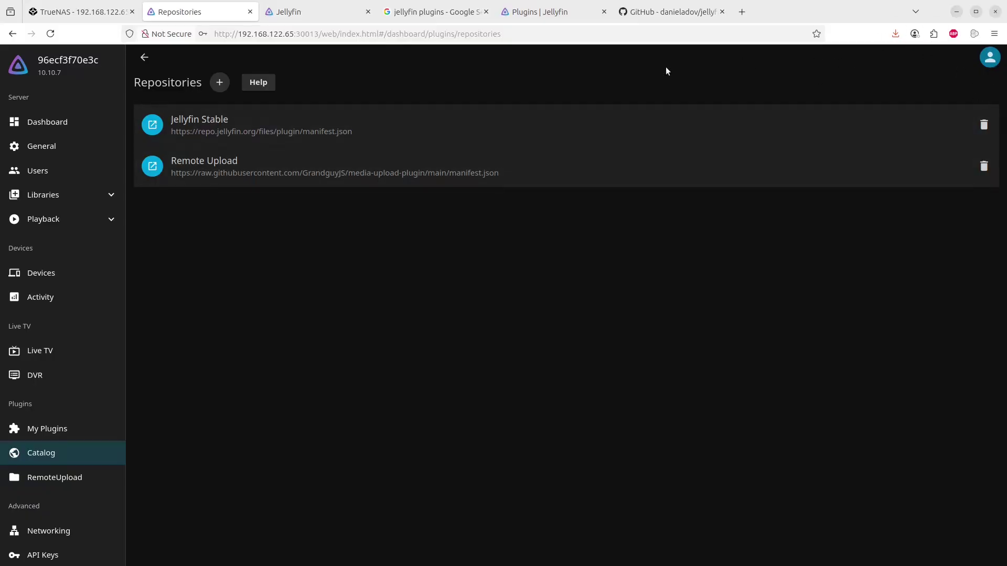
{"action": "left_click", "coordinate": [220, 84]}
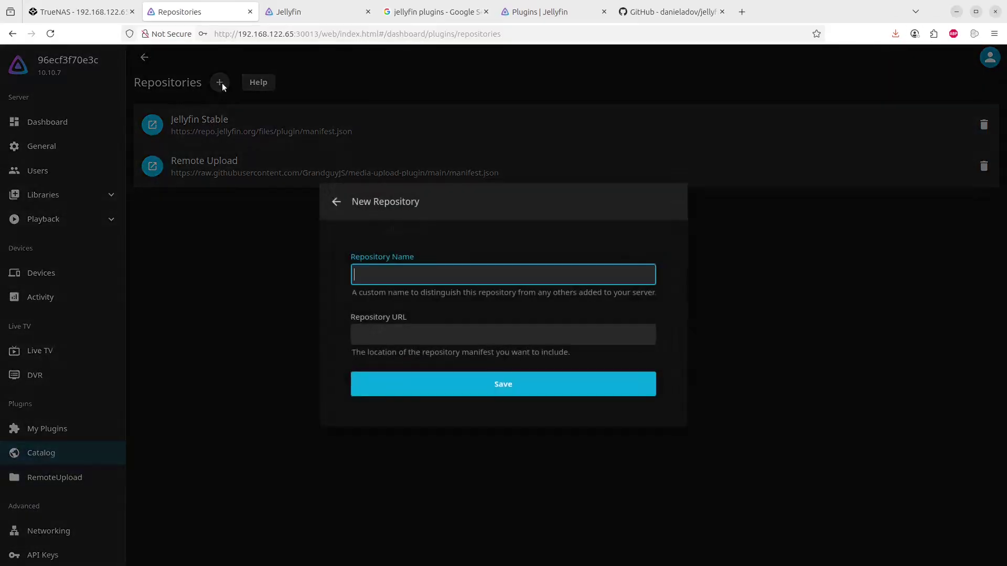
{"action": "left_click", "coordinate": [407, 274]}
{"action": "type", "text": "Skin Mnage"}
{"action": "type", "text": "a"}
{"action": "left_click", "coordinate": [354, 335]}
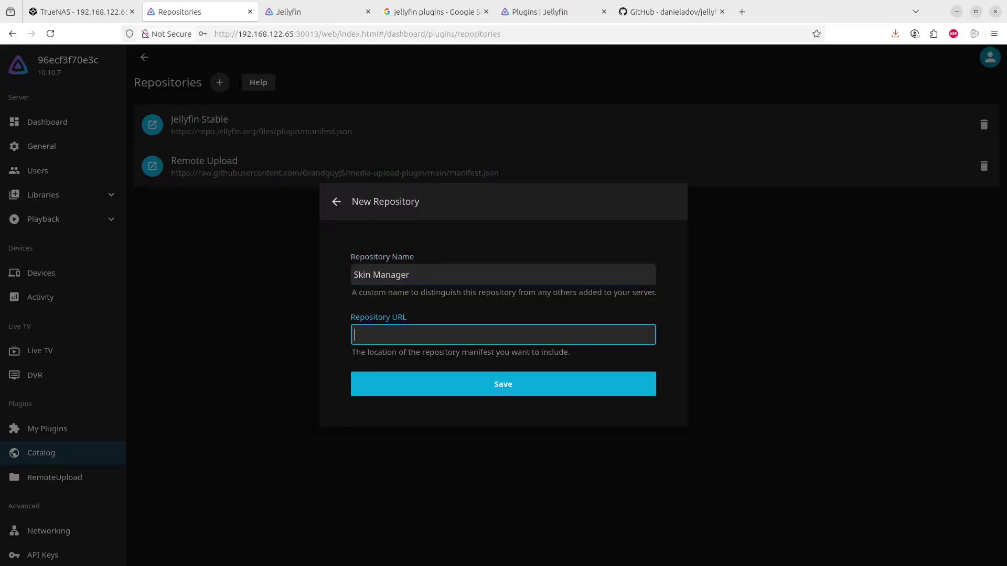
{"action": "key", "text": "ctrl+v"}
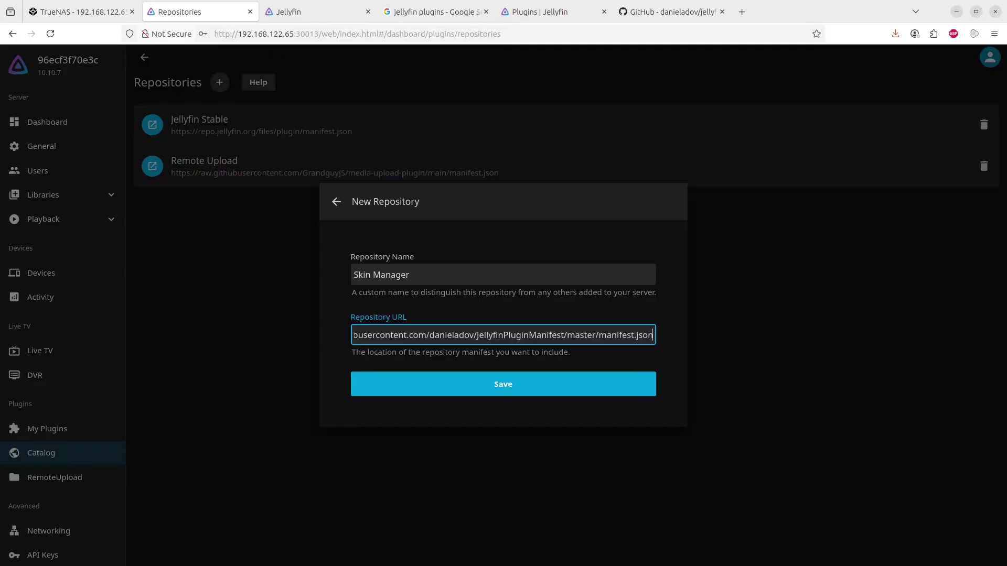
{"action": "left_click", "coordinate": [508, 384]}
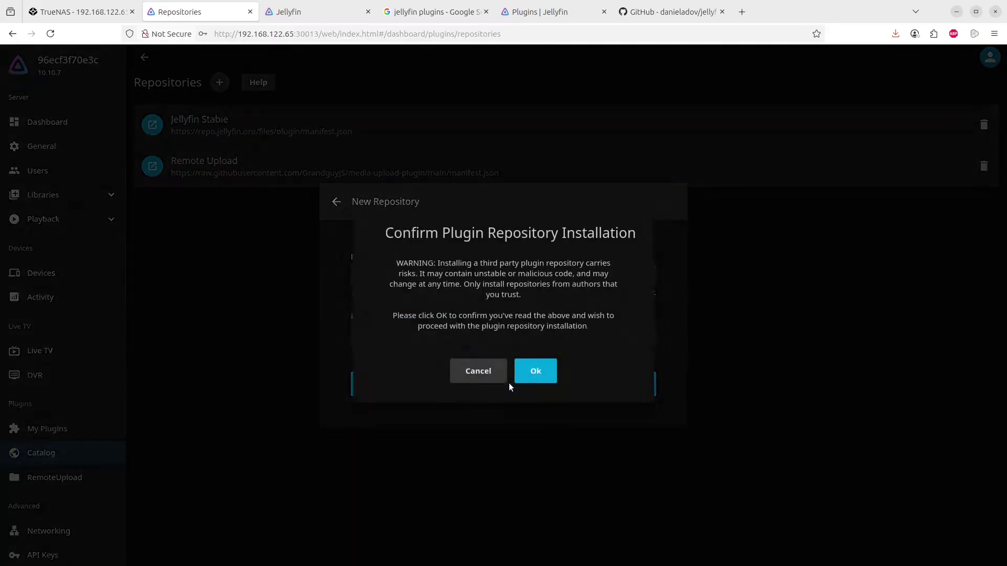
{"action": "left_click", "coordinate": [537, 370]}
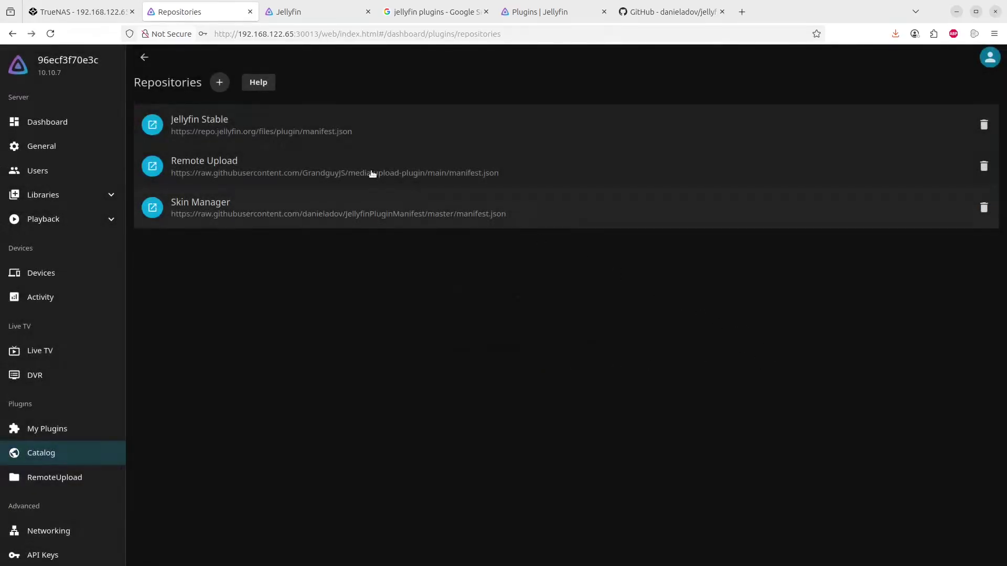
Install the Skin Manager plugin from the General section of the plugin catalog
{"action": "left_click", "coordinate": [144, 57]}
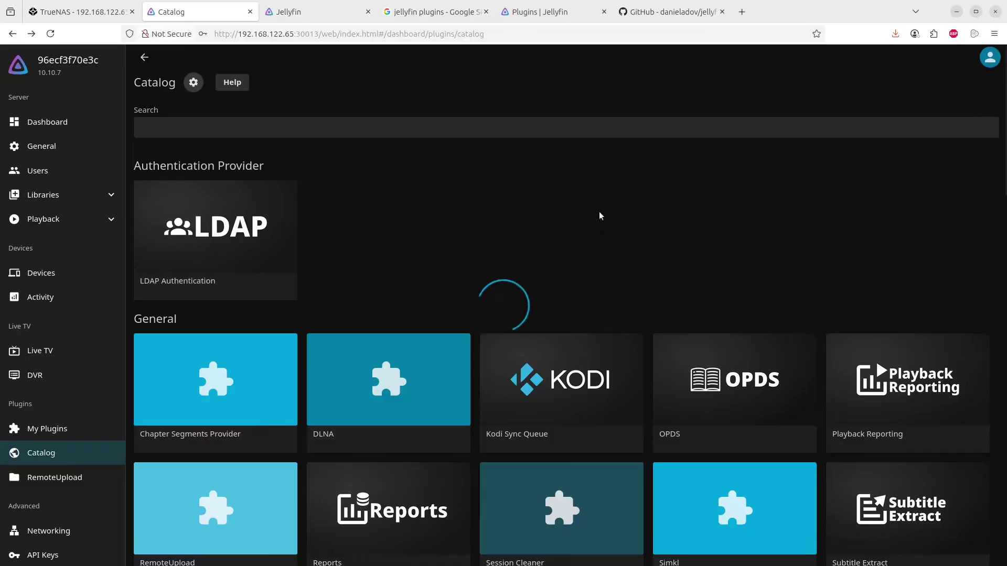
{"action": "scroll", "coordinate": [623, 284], "scroll_direction": "down", "scroll_amount": 3}
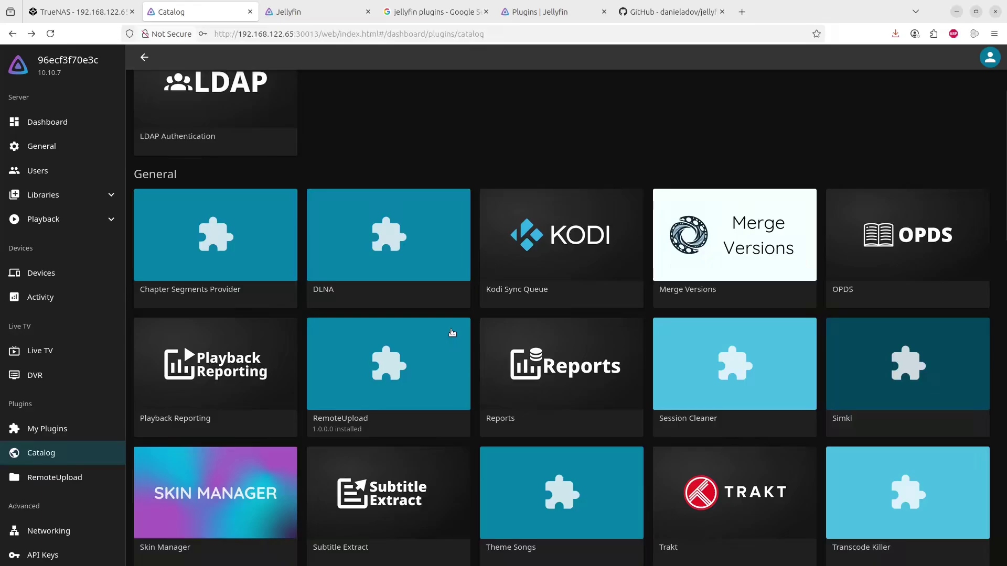
{"action": "scroll", "coordinate": [212, 486], "scroll_direction": "down", "scroll_amount": 3}
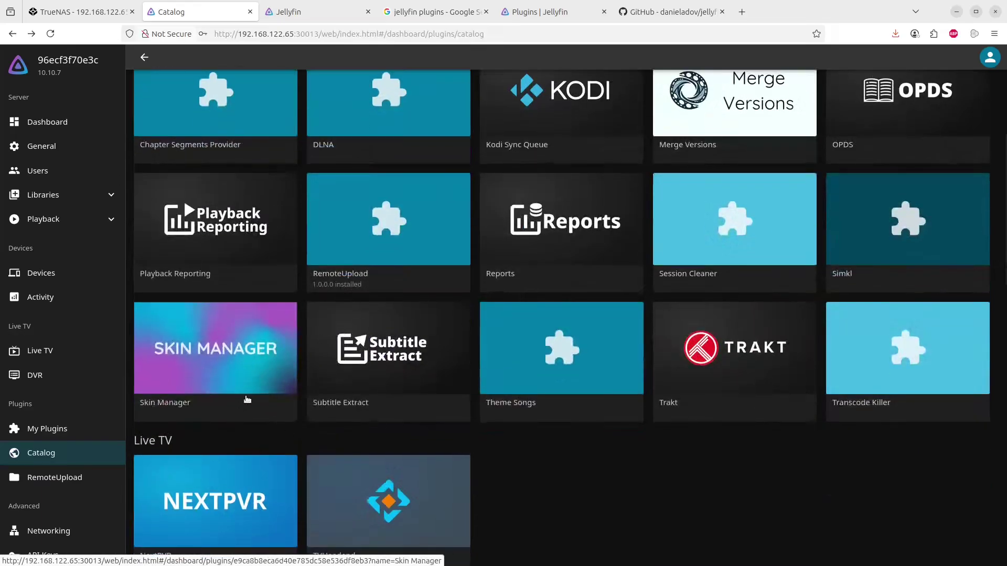
{"action": "left_click", "coordinate": [237, 350]}
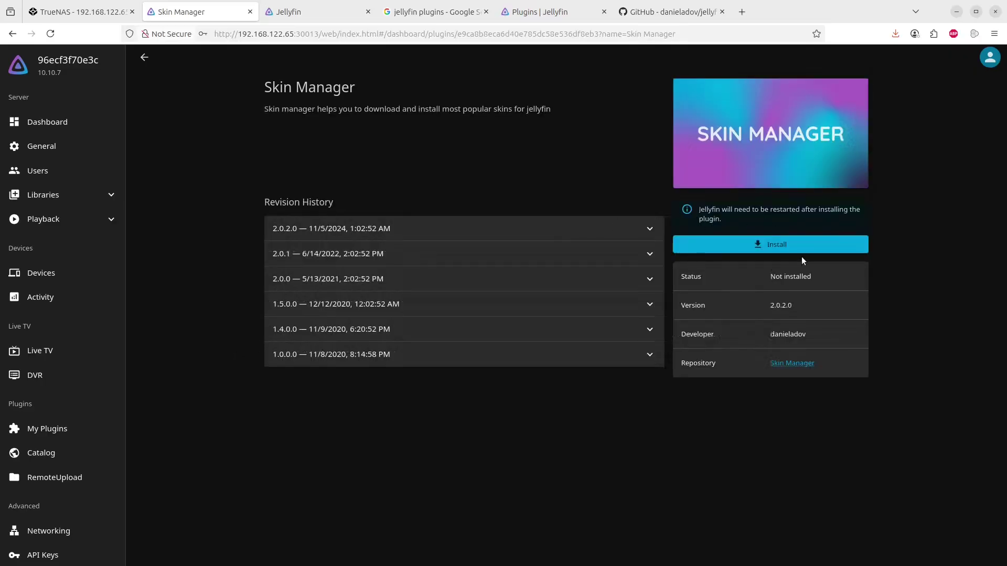
{"action": "left_click", "coordinate": [784, 247]}
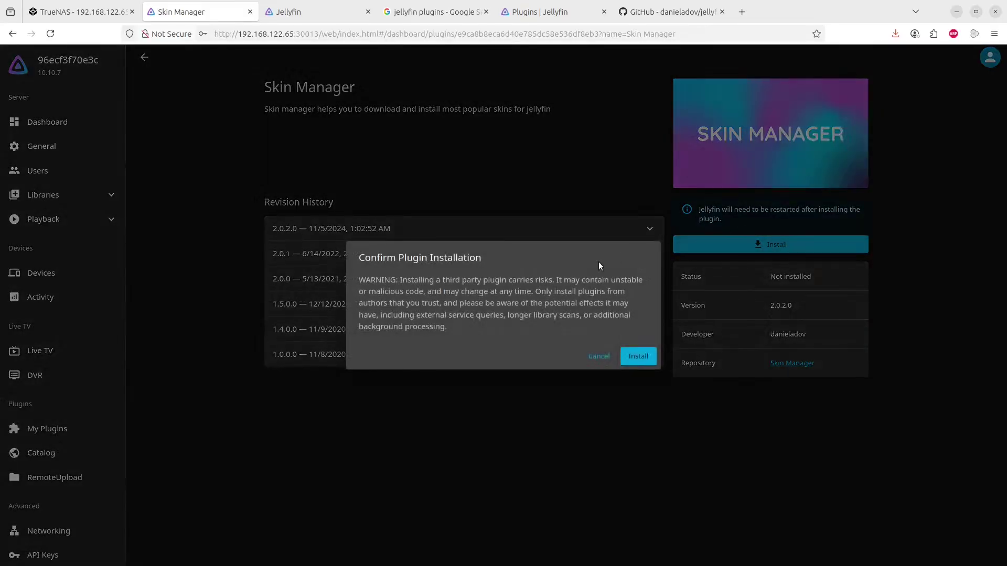
{"action": "left_click", "coordinate": [637, 356]}
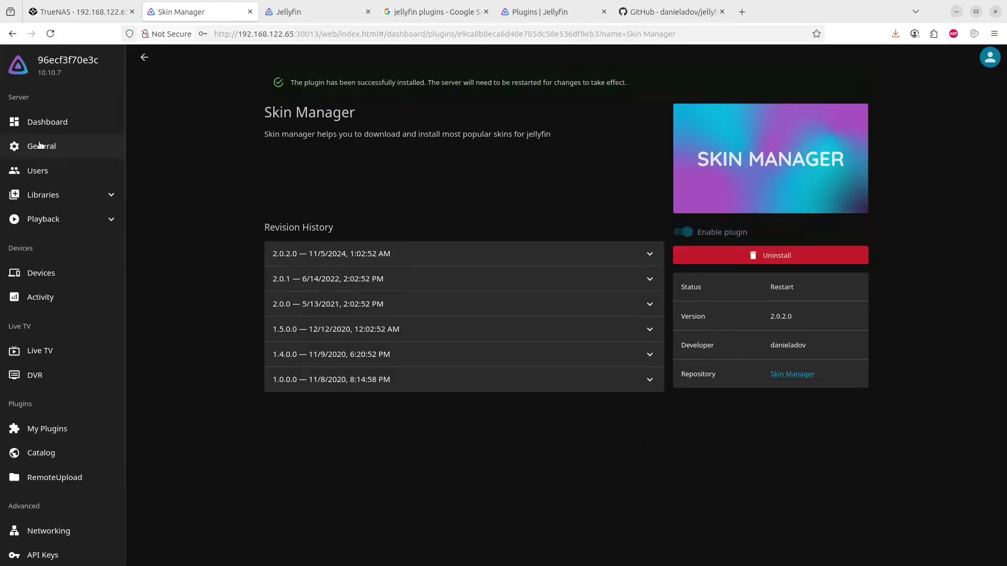
Restart the Jellyfin server from the dashboard
{"action": "left_click", "coordinate": [48, 123]}
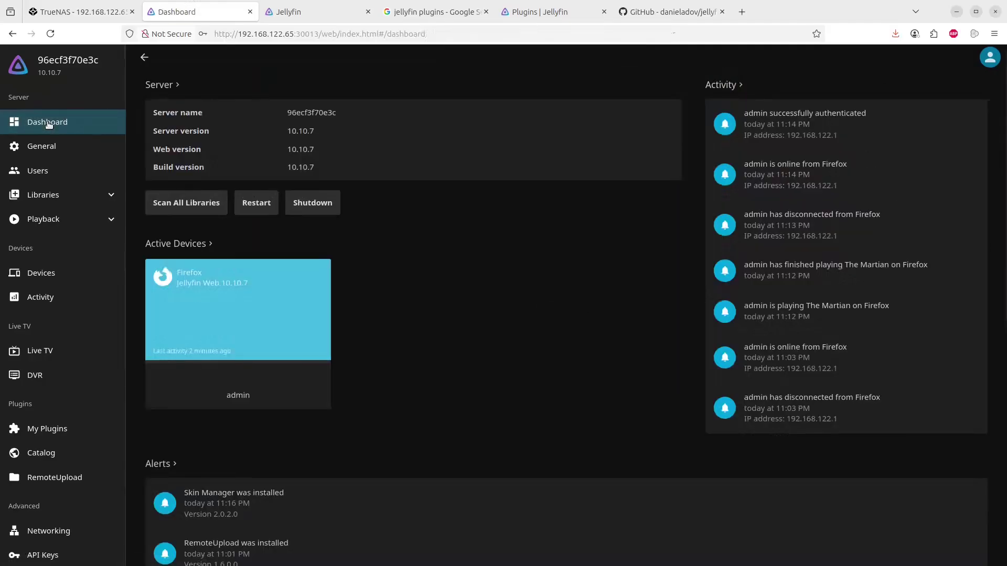
{"action": "left_click", "coordinate": [248, 205]}
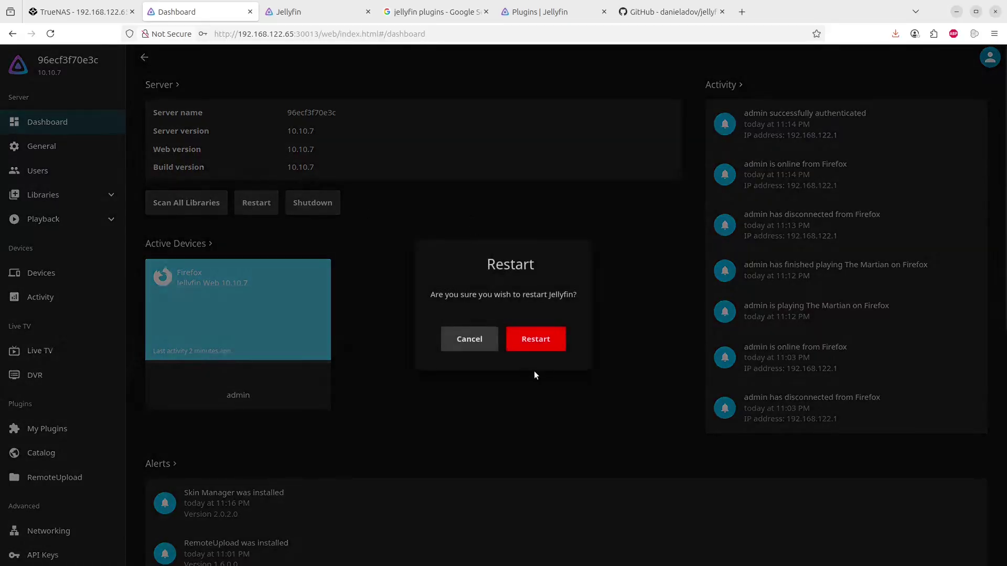
{"action": "left_click", "coordinate": [537, 341]}
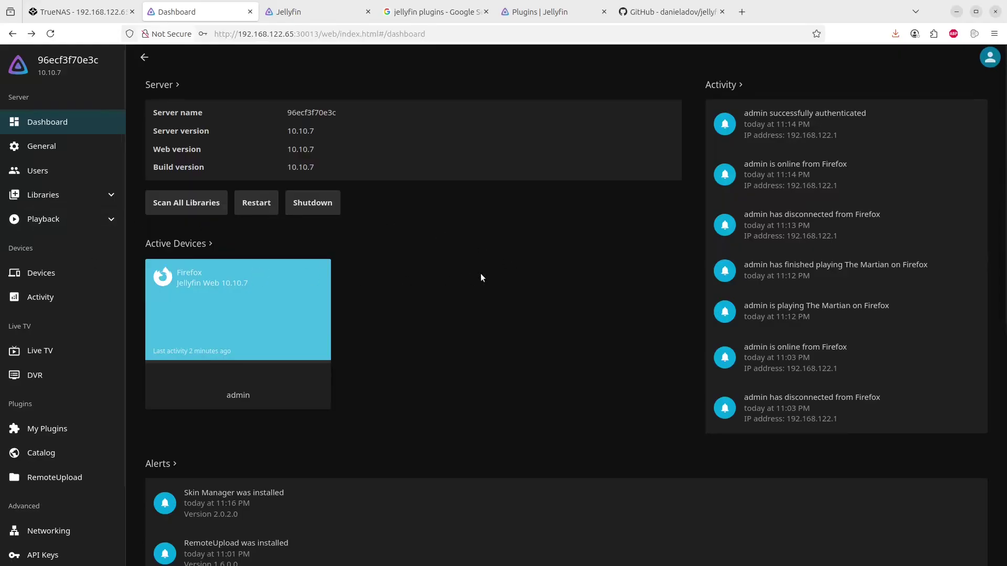
Reload the list of installed plugins and open the settings of the SkinManager plugin
{"action": "scroll", "coordinate": [101, 316], "scroll_direction": "down", "scroll_amount": 2}
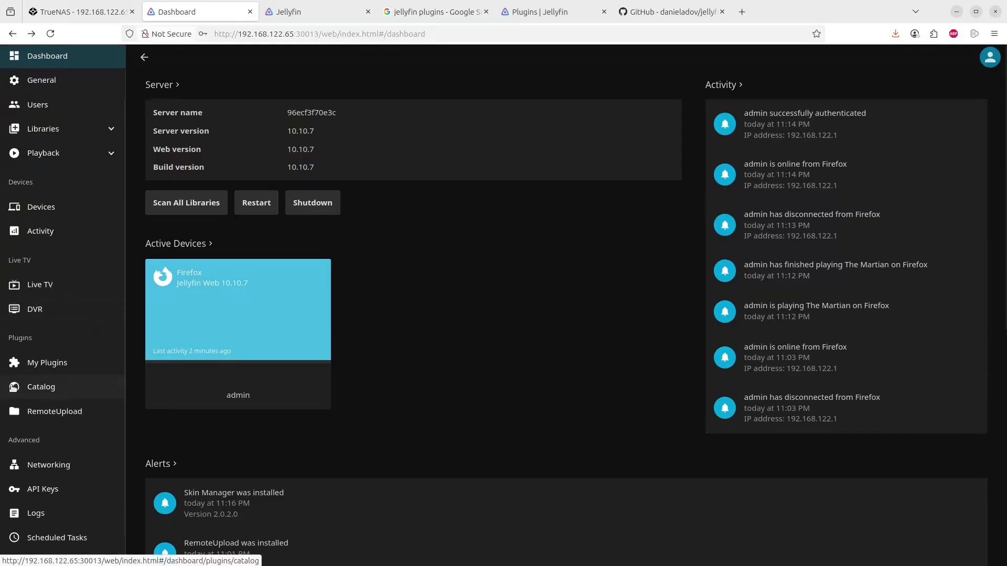
{"action": "left_click", "coordinate": [18, 366]}
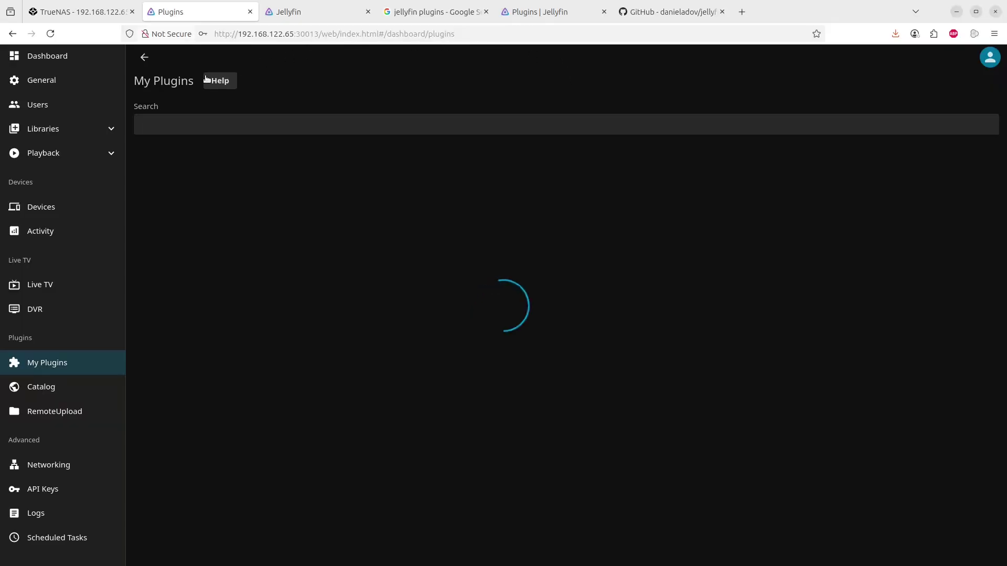
{"action": "left_click", "coordinate": [51, 34]}
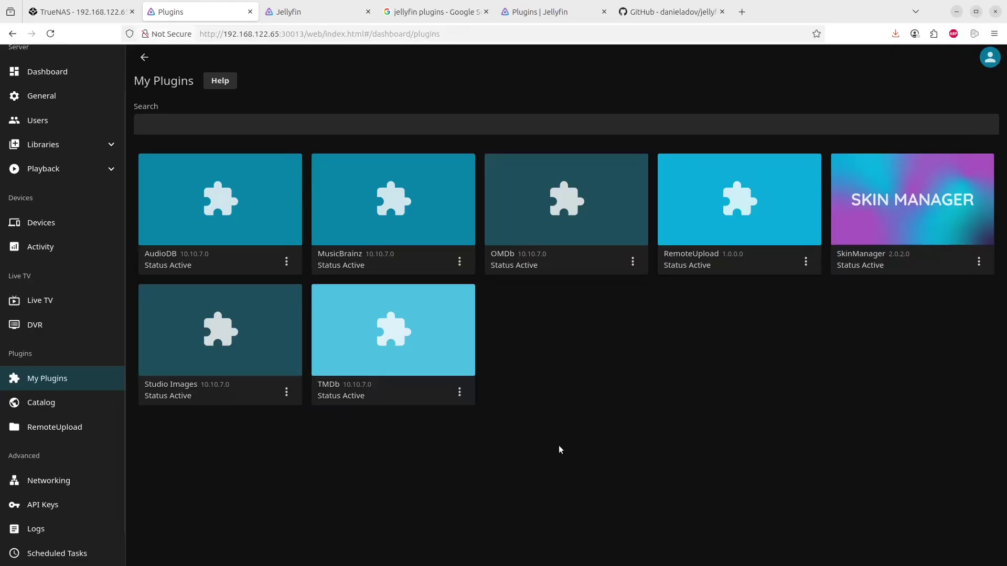
{"action": "left_click", "coordinate": [980, 260]}
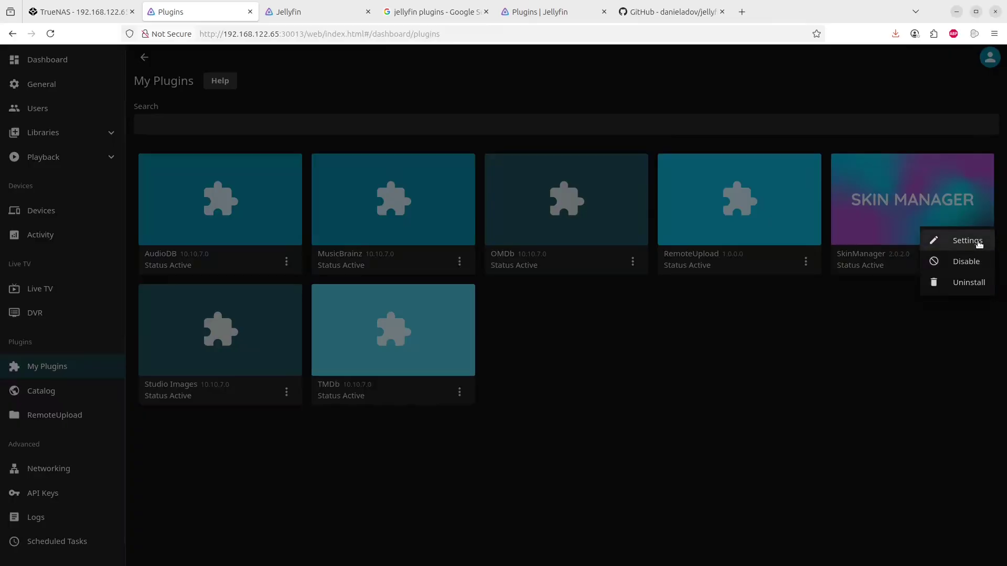
{"action": "left_click", "coordinate": [979, 241]}
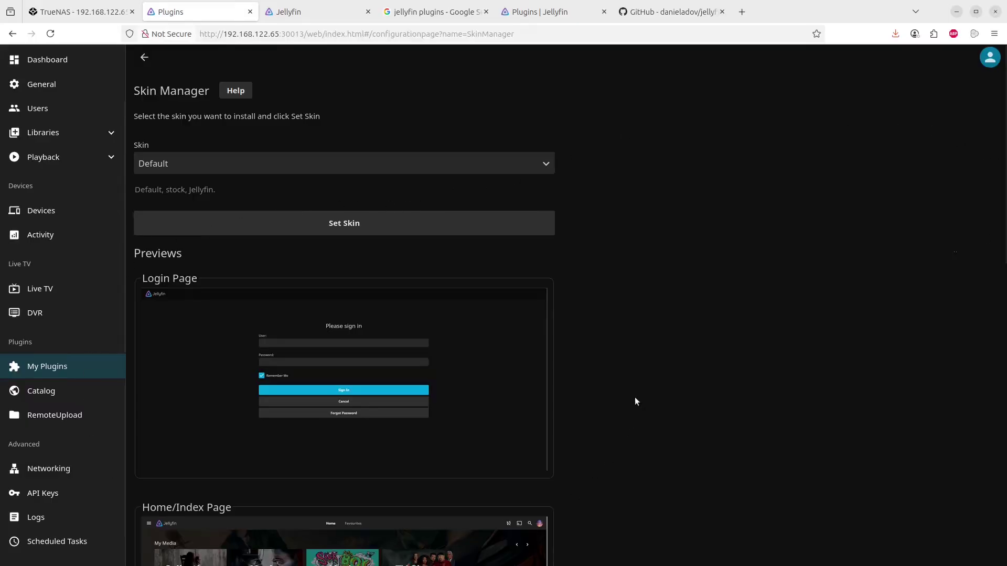
Look through the Default skin's previews, then choose the JellySkin skin and review its preview images
{"action": "scroll", "coordinate": [634, 399], "scroll_direction": "down", "scroll_amount": 5}
{"action": "scroll", "coordinate": [635, 402], "scroll_direction": "down", "scroll_amount": 7}
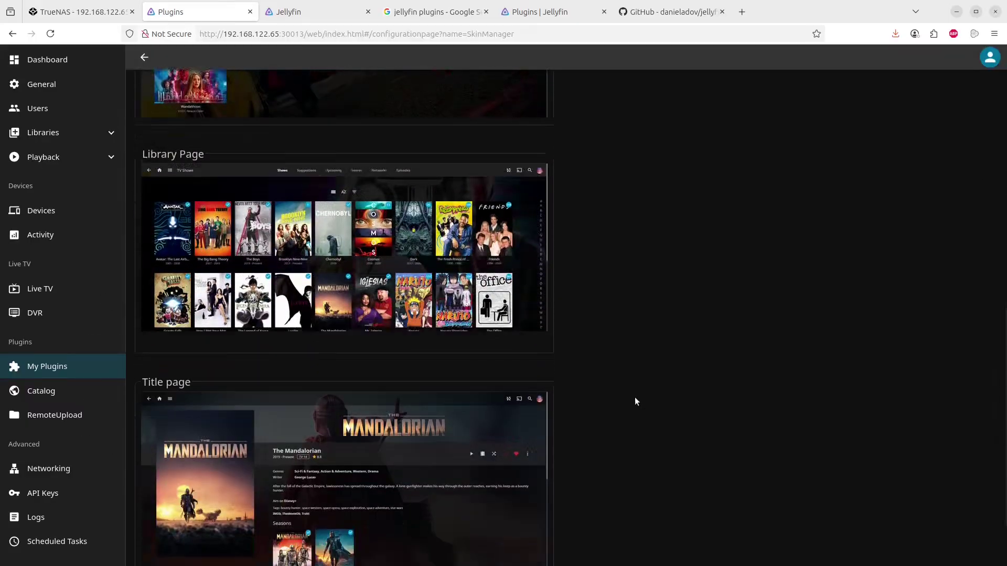
{"action": "scroll", "coordinate": [635, 402], "scroll_direction": "up", "scroll_amount": 13}
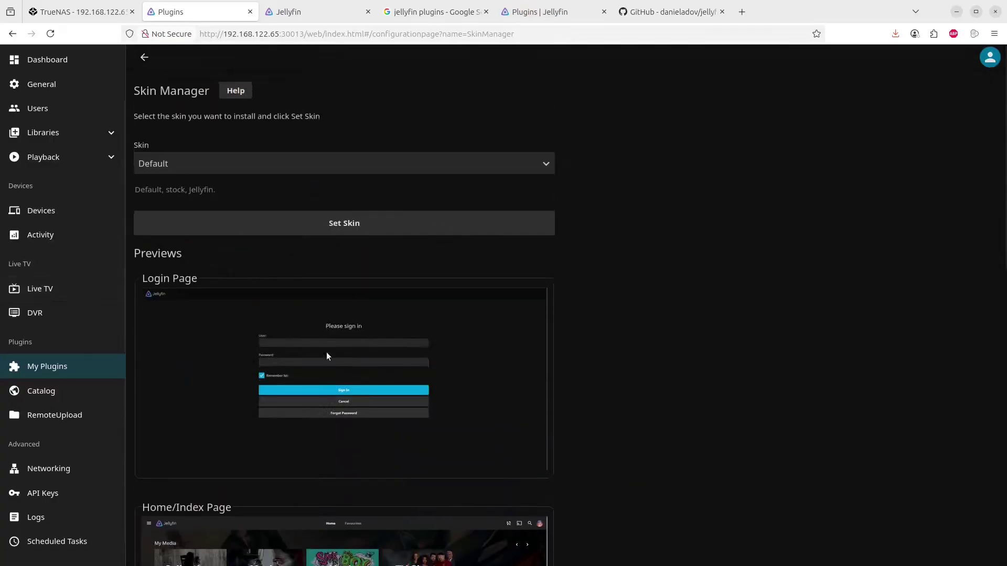
{"action": "left_click", "coordinate": [455, 163]}
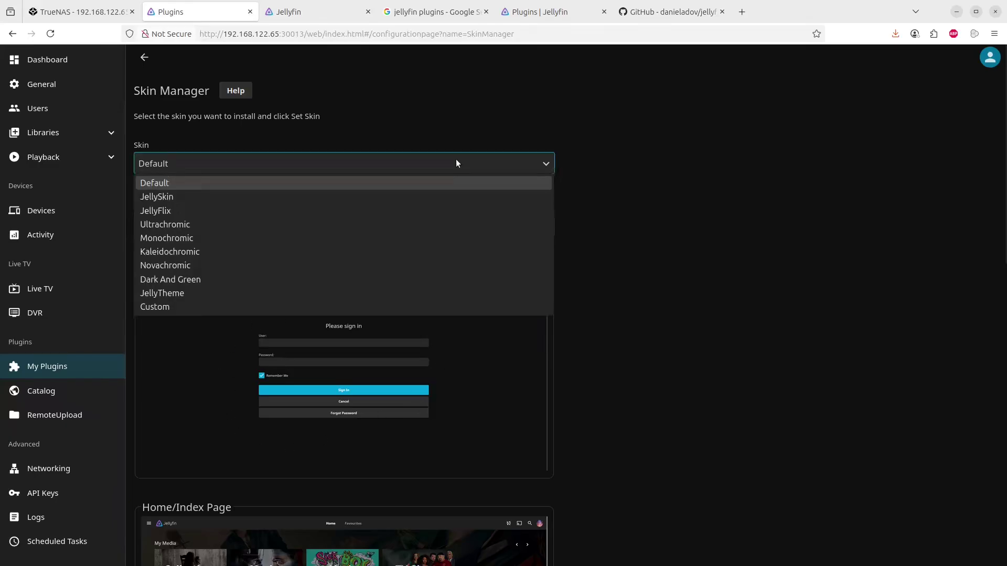
{"action": "left_click", "coordinate": [188, 197]}
{"action": "scroll", "coordinate": [671, 322], "scroll_direction": "down", "scroll_amount": 7}
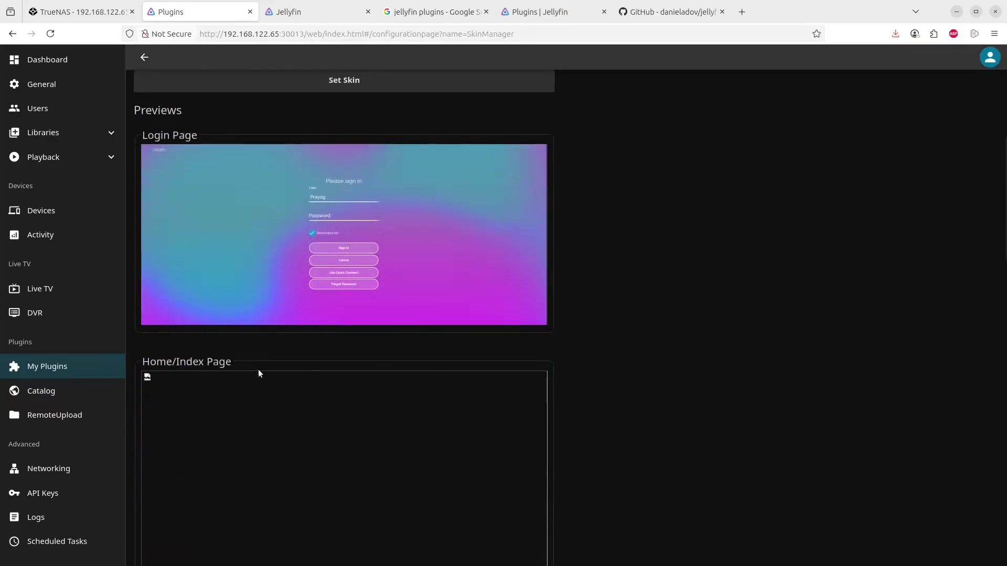
{"action": "scroll", "coordinate": [676, 329], "scroll_direction": "down", "scroll_amount": 15}
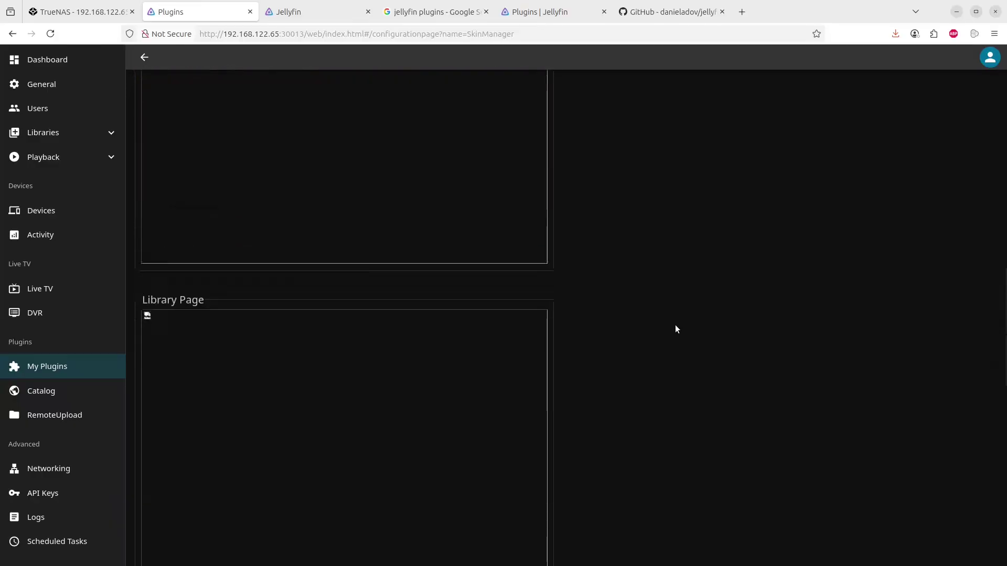
{"action": "scroll", "coordinate": [676, 329], "scroll_direction": "up", "scroll_amount": 20}
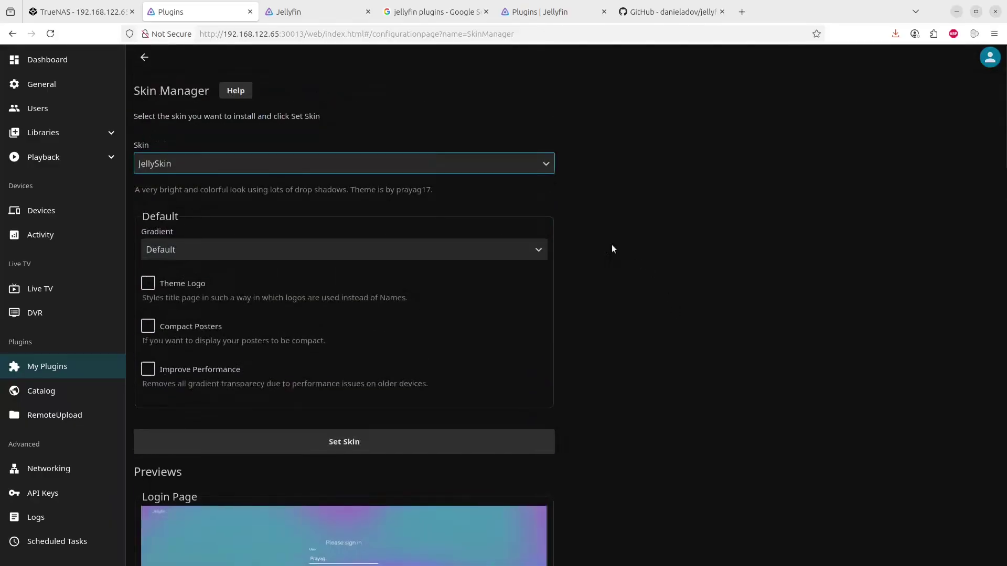
Enable Theme Logo, Compact Posters and Improve Performance for JellySkin and set it as the skin
{"action": "left_click", "coordinate": [148, 284]}
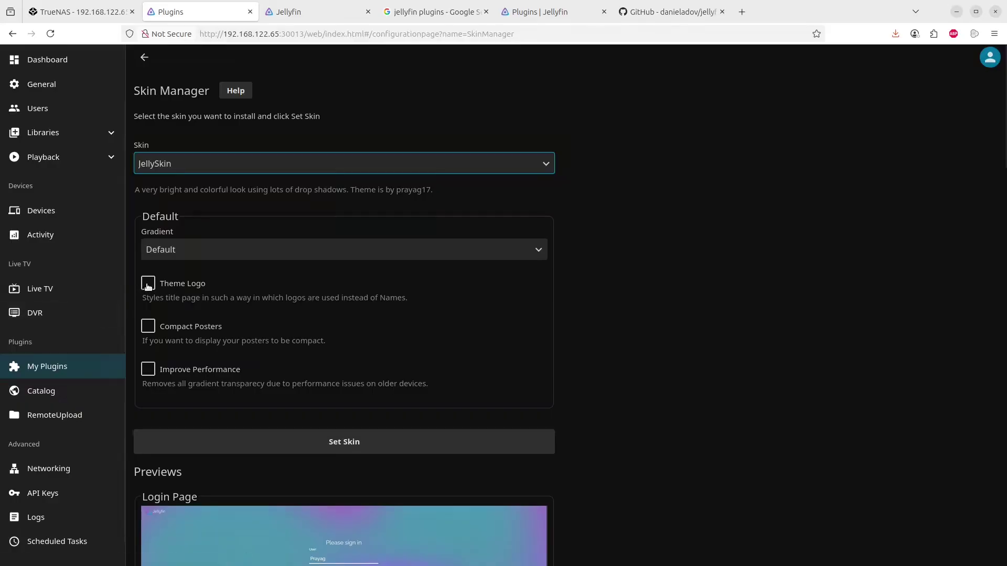
{"action": "left_click", "coordinate": [146, 331]}
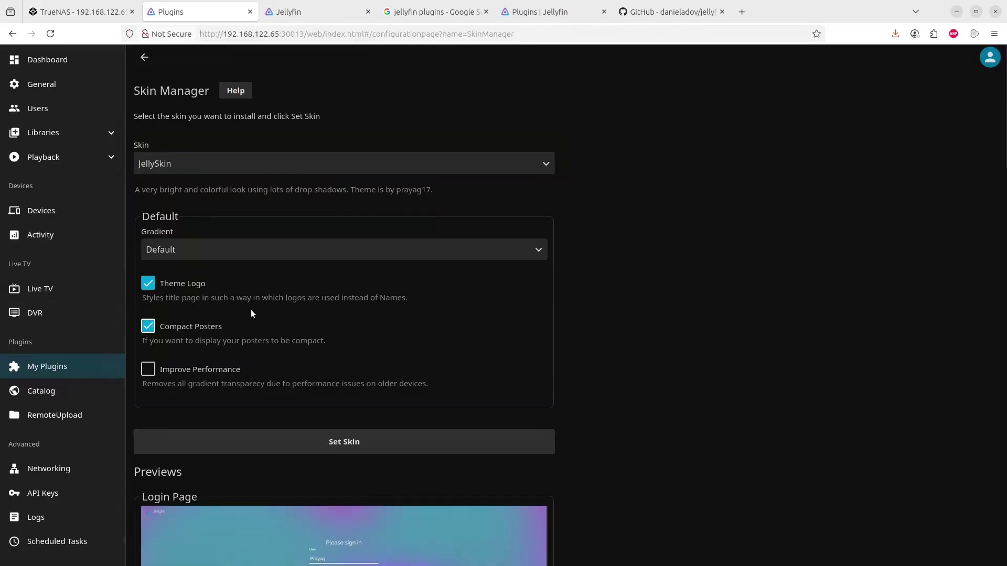
{"action": "left_click", "coordinate": [151, 370]}
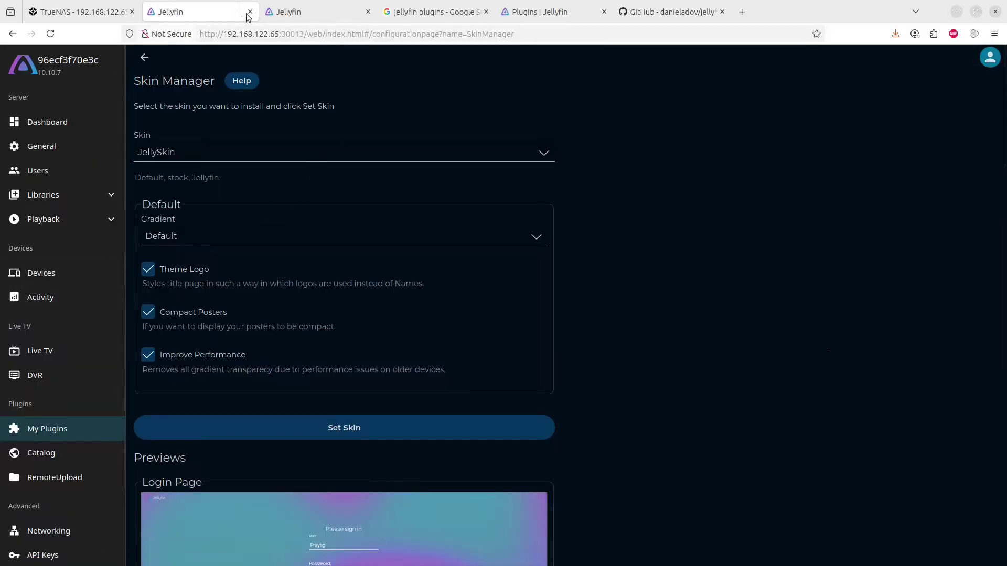
Reload the Jellyfin home page in the other tab and examine how JellySkin styles it and The Martian's details page
{"action": "left_click", "coordinate": [287, 12]}
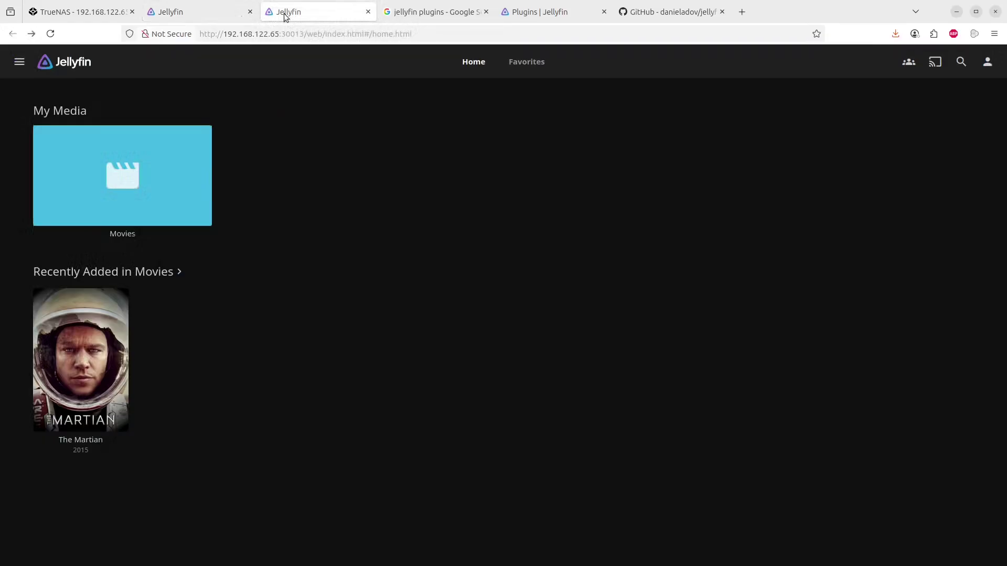
{"action": "left_click", "coordinate": [50, 34]}
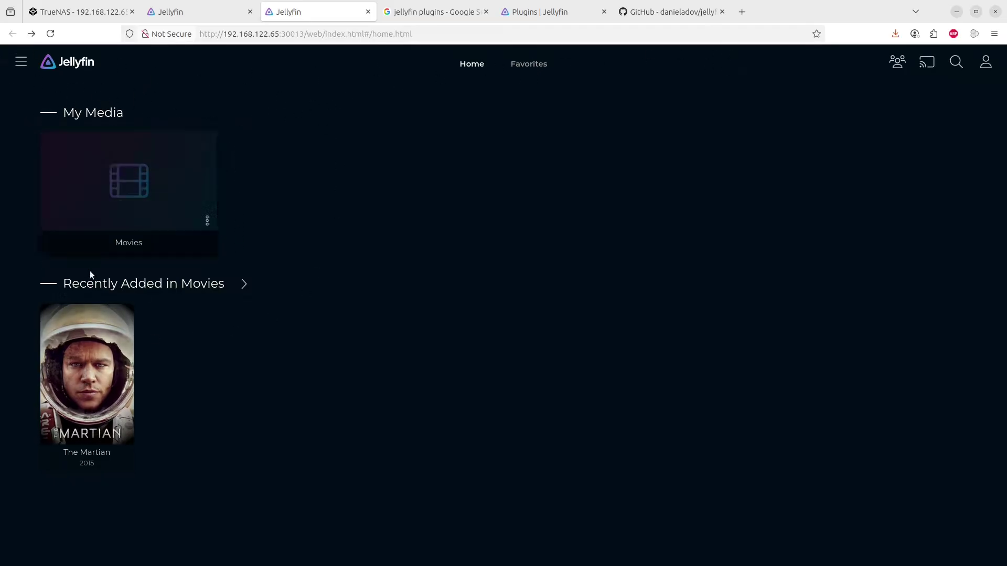
{"action": "left_click", "coordinate": [116, 323]}
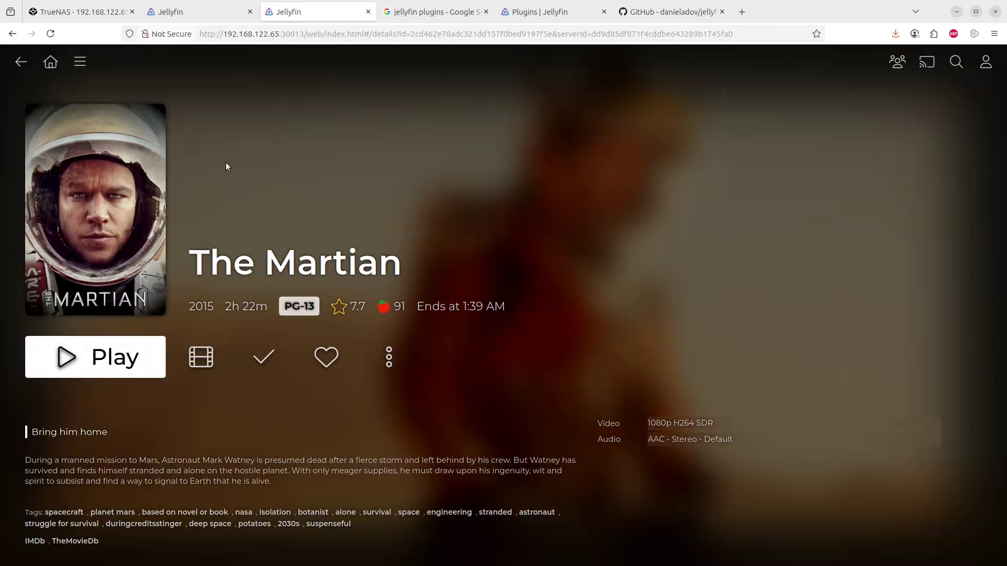
{"action": "scroll", "coordinate": [774, 142], "scroll_direction": "down", "scroll_amount": 5}
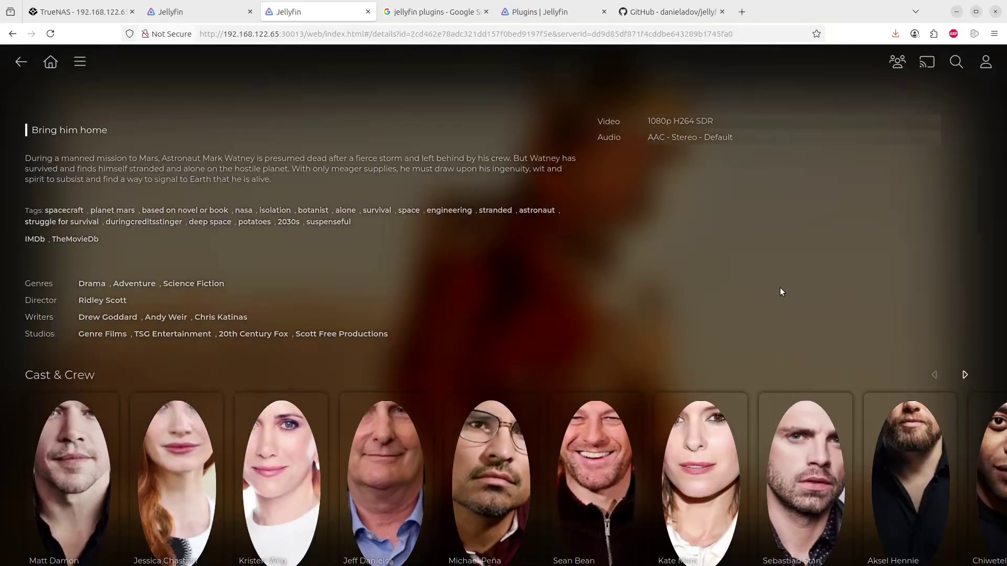
{"action": "scroll", "coordinate": [783, 306], "scroll_direction": "up", "scroll_amount": 5}
{"action": "scroll", "coordinate": [783, 306], "scroll_direction": "down", "scroll_amount": 5}
{"action": "scroll", "coordinate": [783, 306], "scroll_direction": "up", "scroll_amount": 5}
{"action": "scroll", "coordinate": [543, 236], "scroll_direction": "down", "scroll_amount": 5}
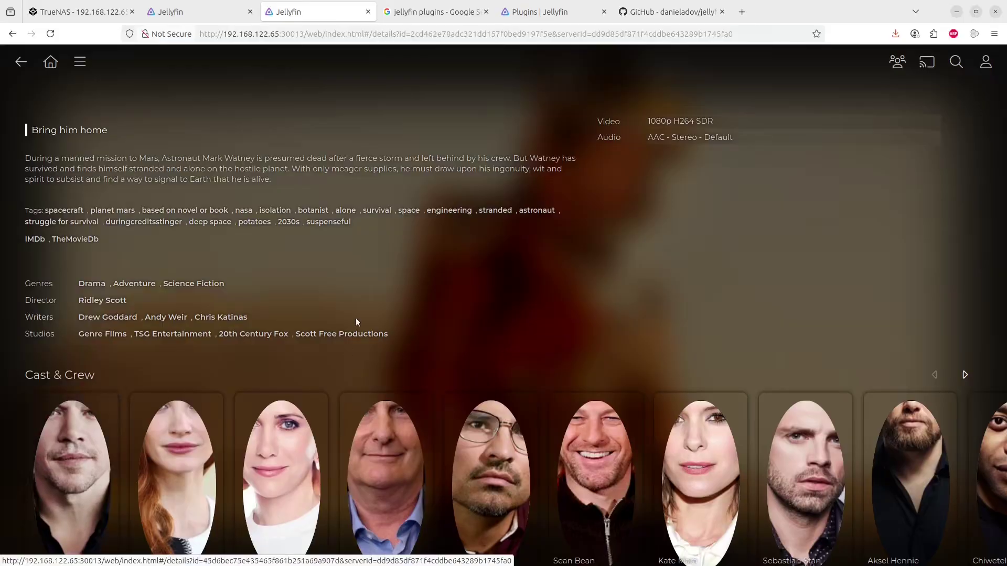
{"action": "scroll", "coordinate": [356, 318], "scroll_direction": "up", "scroll_amount": 5}
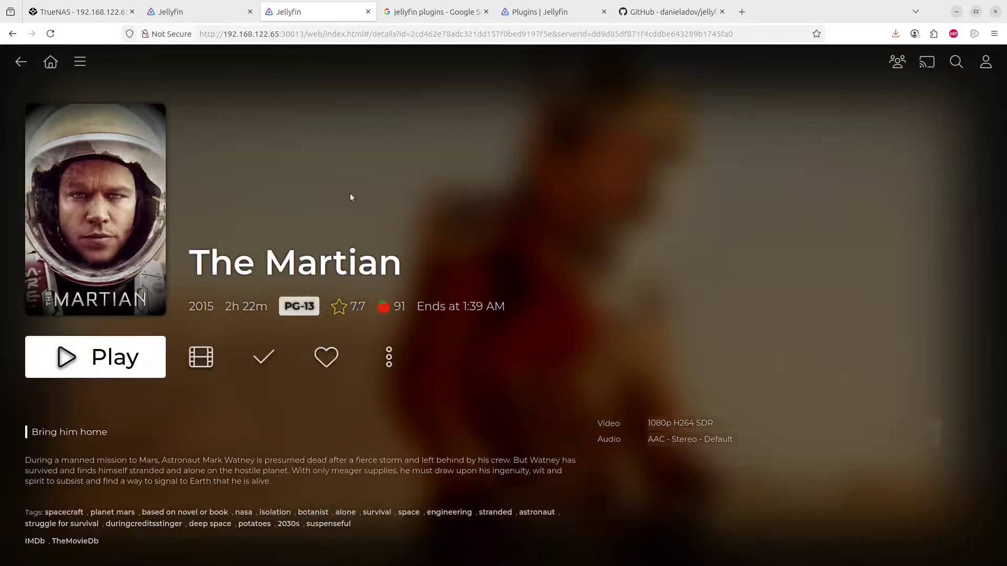
{"action": "left_click", "coordinate": [21, 62]}
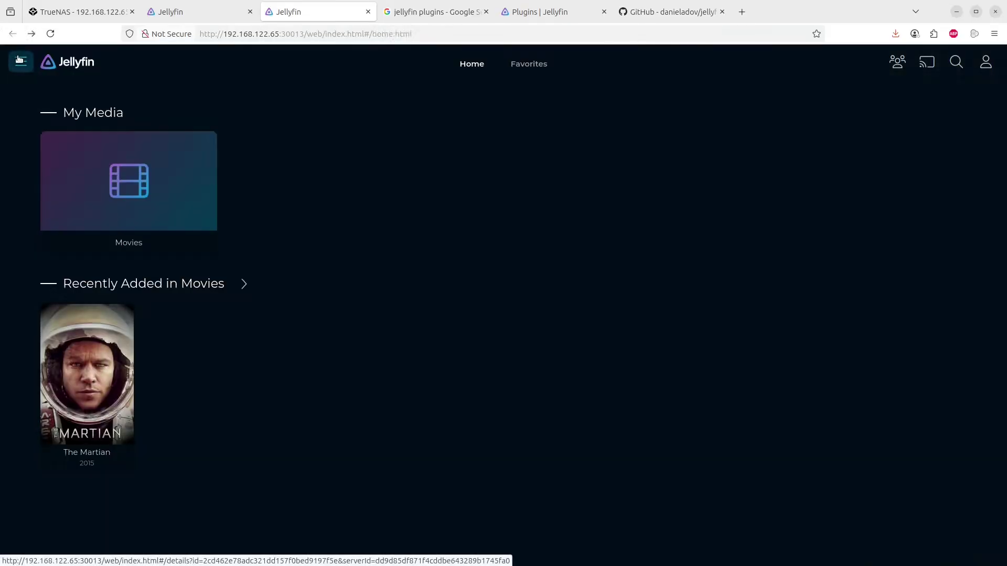
Return to the Skin Manager settings, choose the JellyFlix skin, review its previews and set it as the skin
{"action": "left_click", "coordinate": [186, 14]}
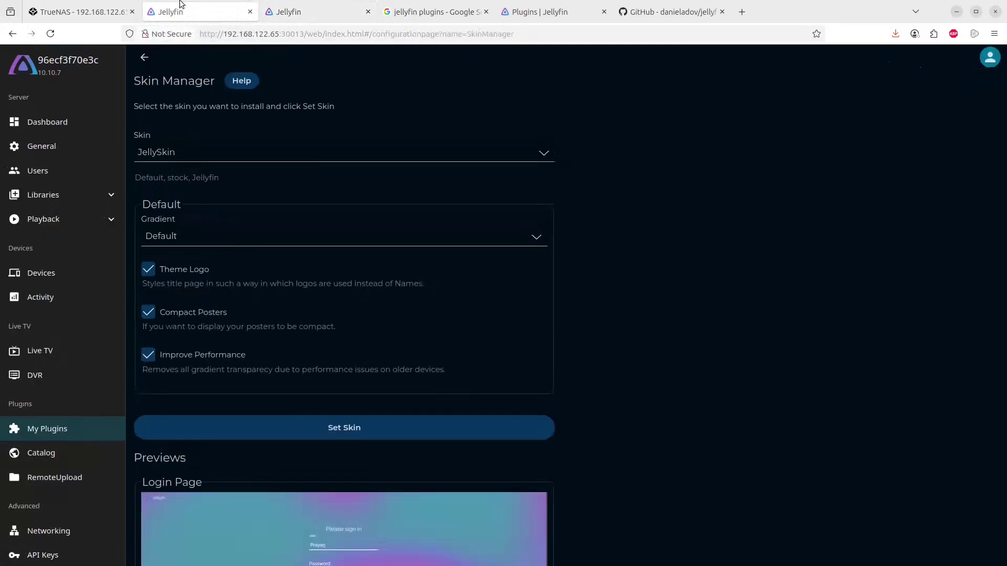
{"action": "left_click", "coordinate": [544, 152]}
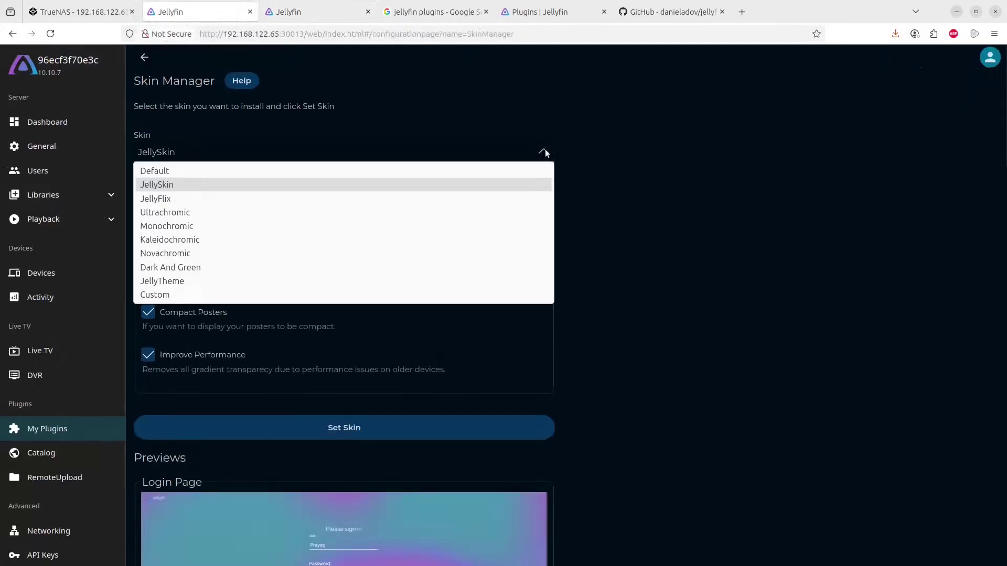
{"action": "left_click", "coordinate": [158, 200]}
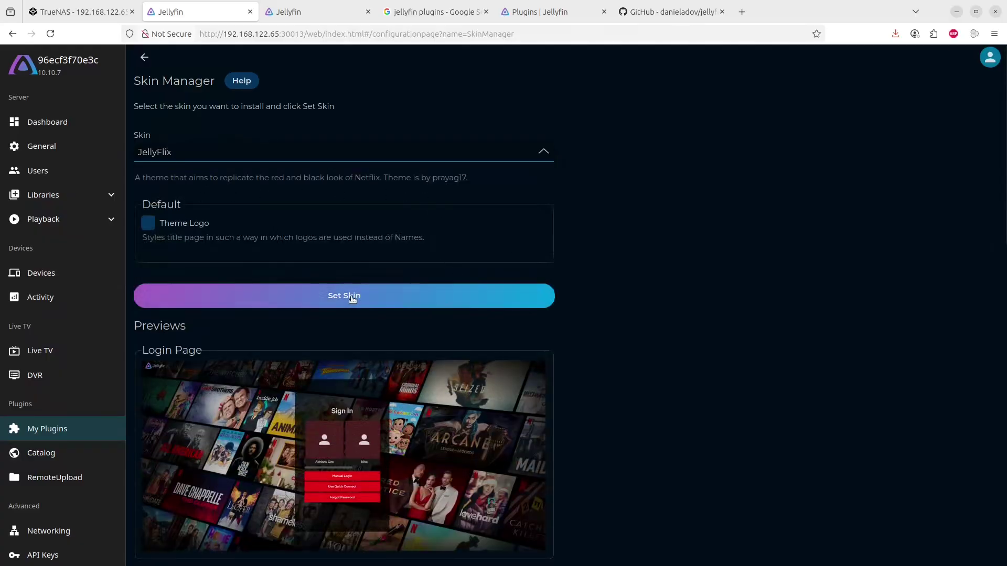
{"action": "scroll", "coordinate": [641, 299], "scroll_direction": "down", "scroll_amount": 10}
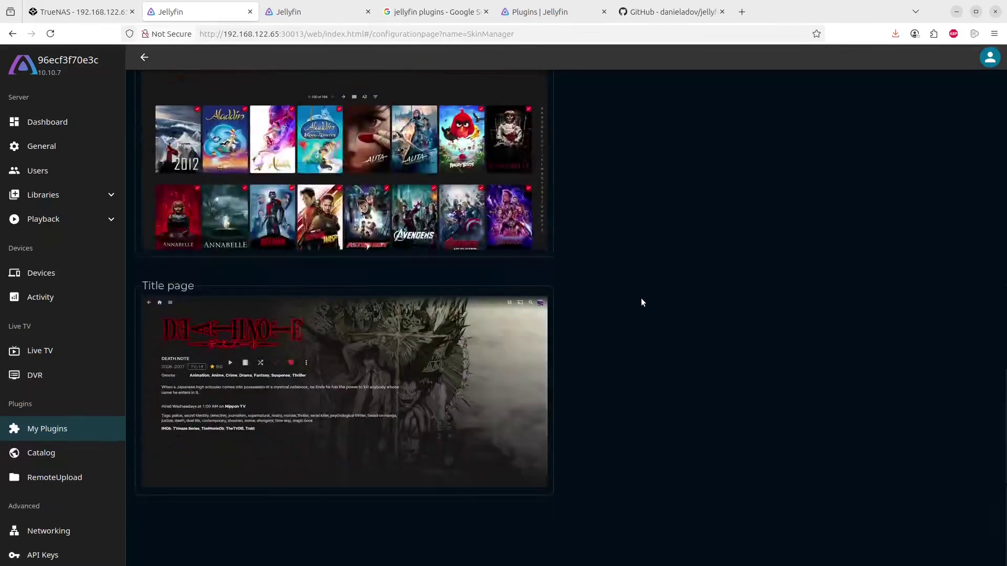
{"action": "scroll", "coordinate": [641, 298], "scroll_direction": "up", "scroll_amount": 10}
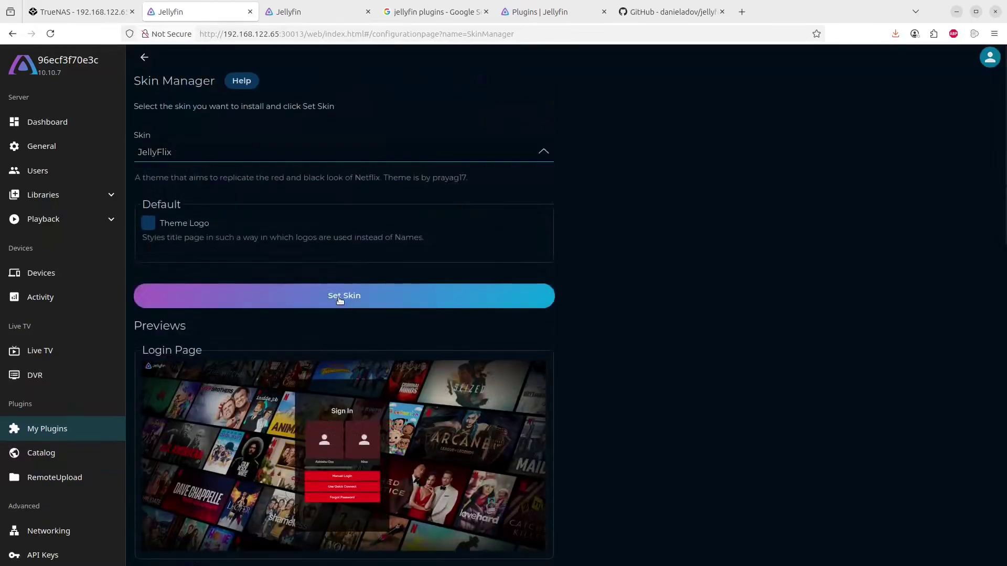
{"action": "left_click", "coordinate": [243, 294]}
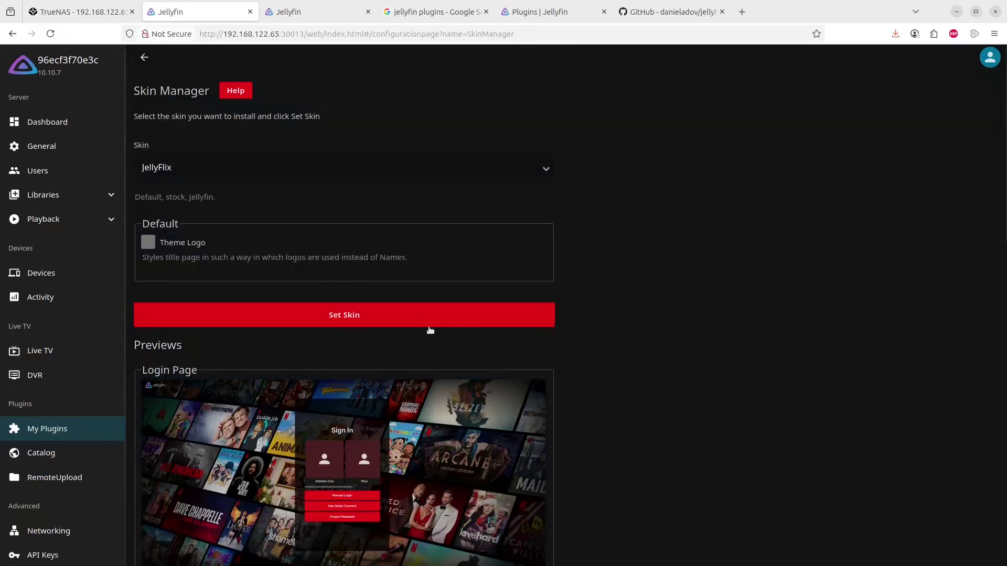
Examine how JellyFlix styles the Jellyfin home page and The Martian's details page, reloading the page to check its layout
{"action": "left_click", "coordinate": [288, 12]}
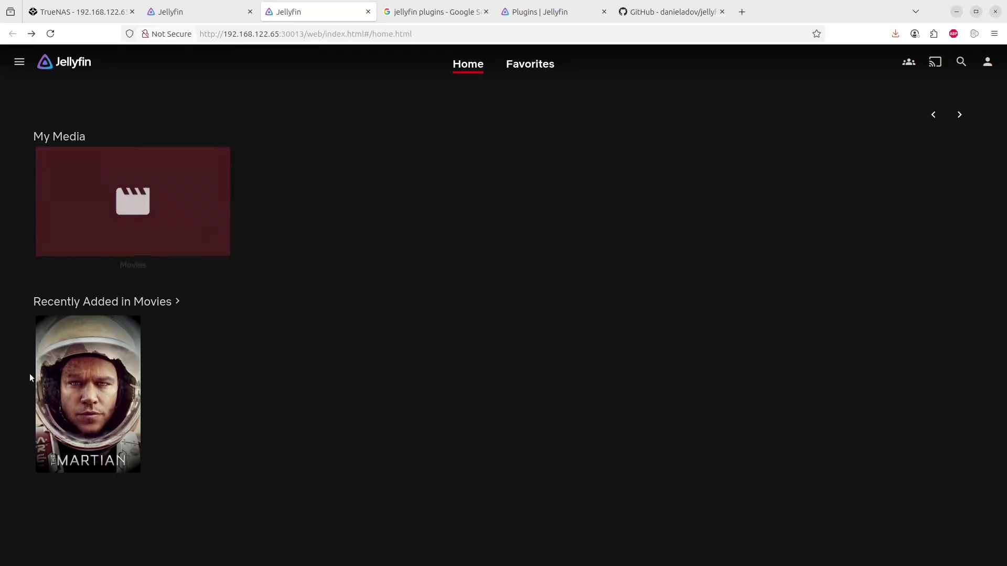
{"action": "left_click", "coordinate": [109, 334]}
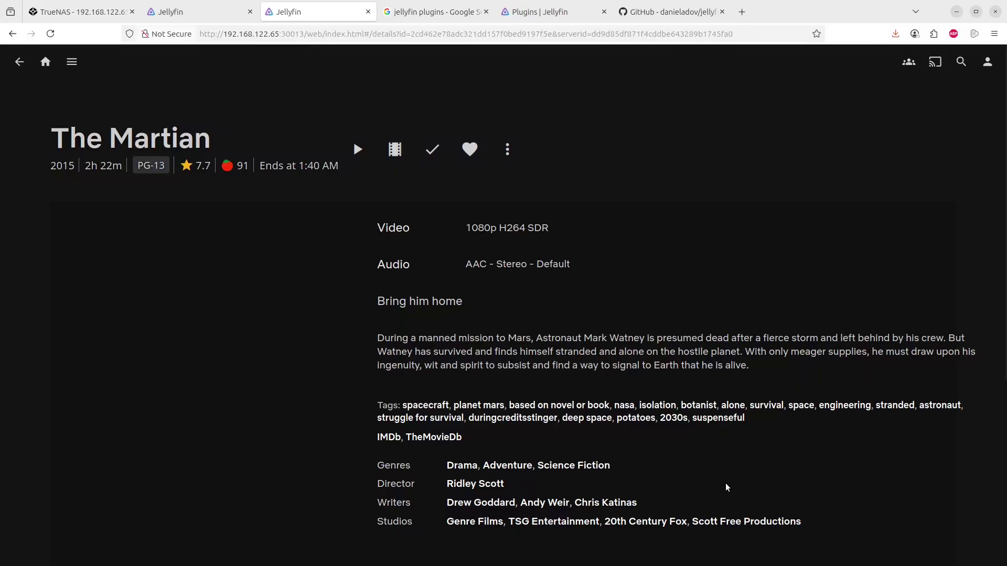
{"action": "scroll", "coordinate": [785, 175], "scroll_direction": "down", "scroll_amount": 5}
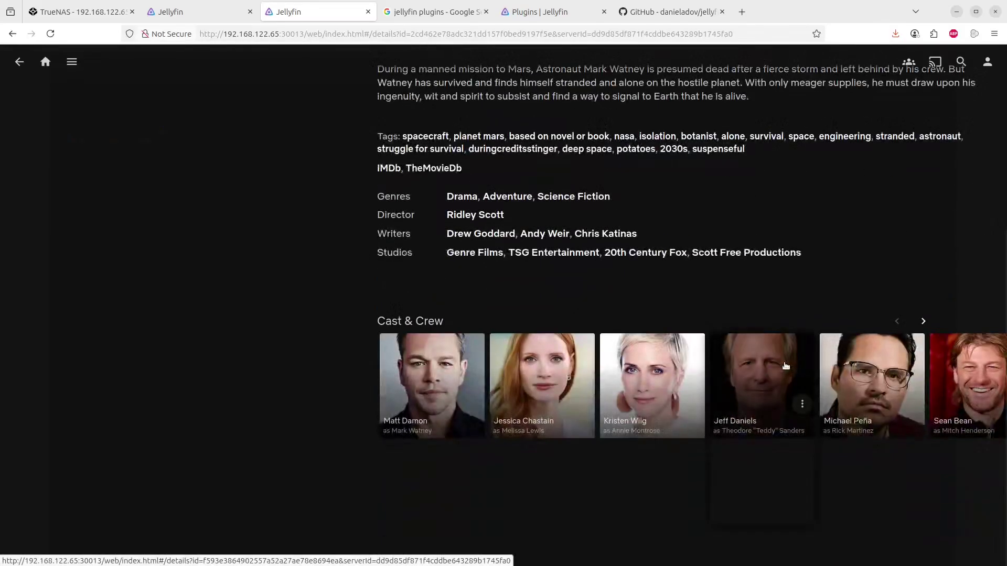
{"action": "scroll", "coordinate": [748, 193], "scroll_direction": "up", "scroll_amount": 5}
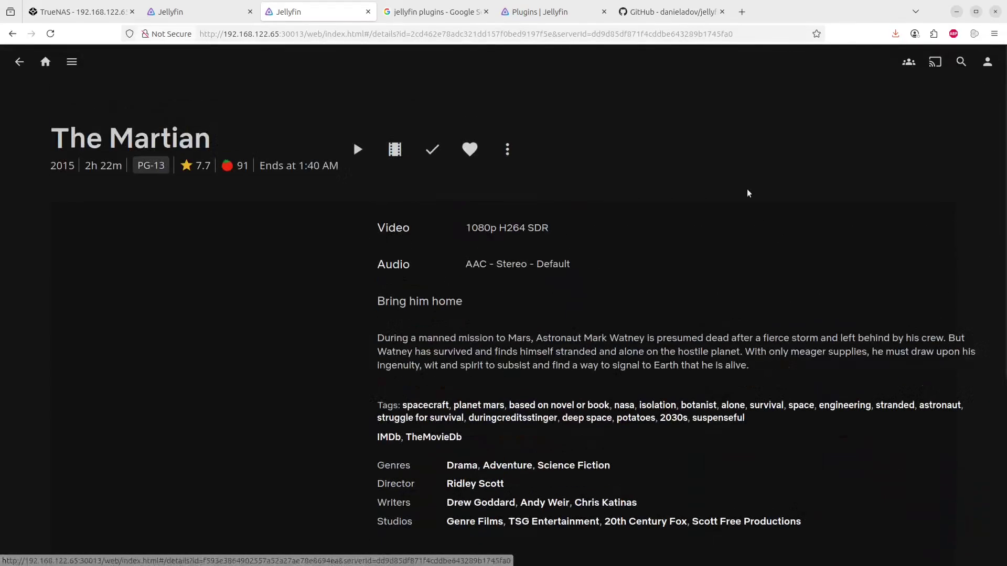
{"action": "left_click", "coordinate": [50, 33]}
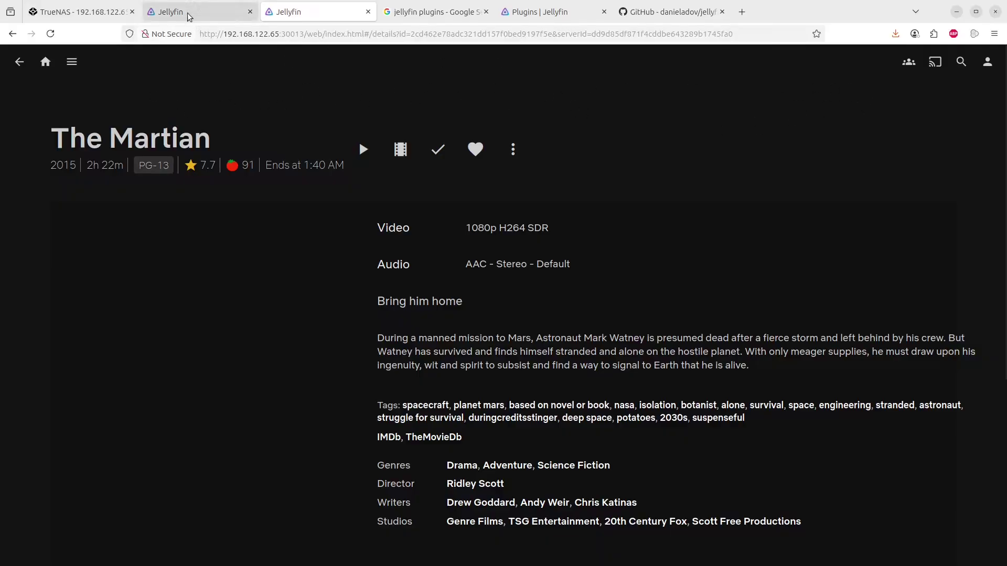
Return to the Skin Manager settings, choose the Ultrachromic skin, review its customization options and set it as the skin
{"action": "mouse_move", "coordinate": [190, 16]}
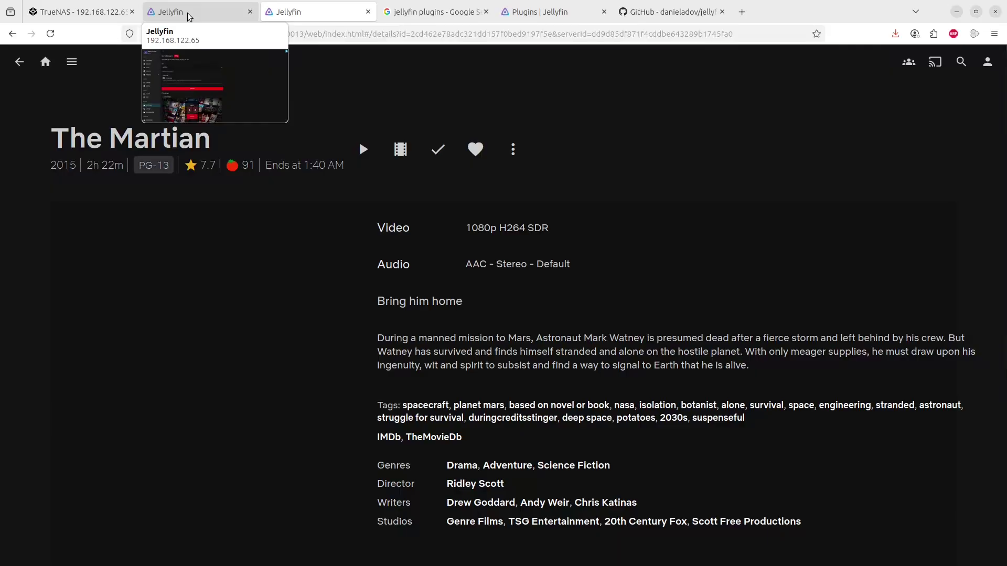
{"action": "left_click", "coordinate": [190, 15]}
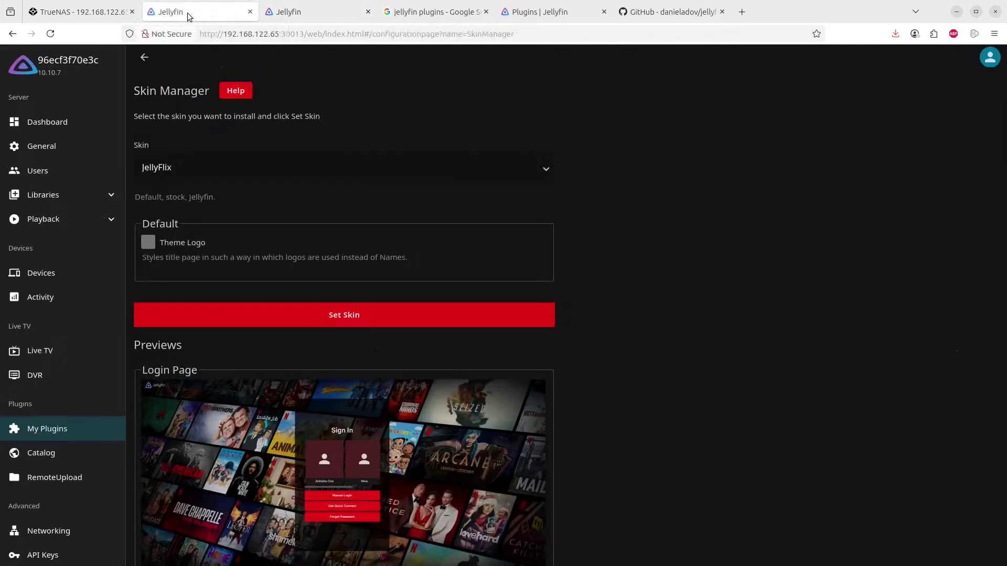
{"action": "left_click", "coordinate": [203, 162]}
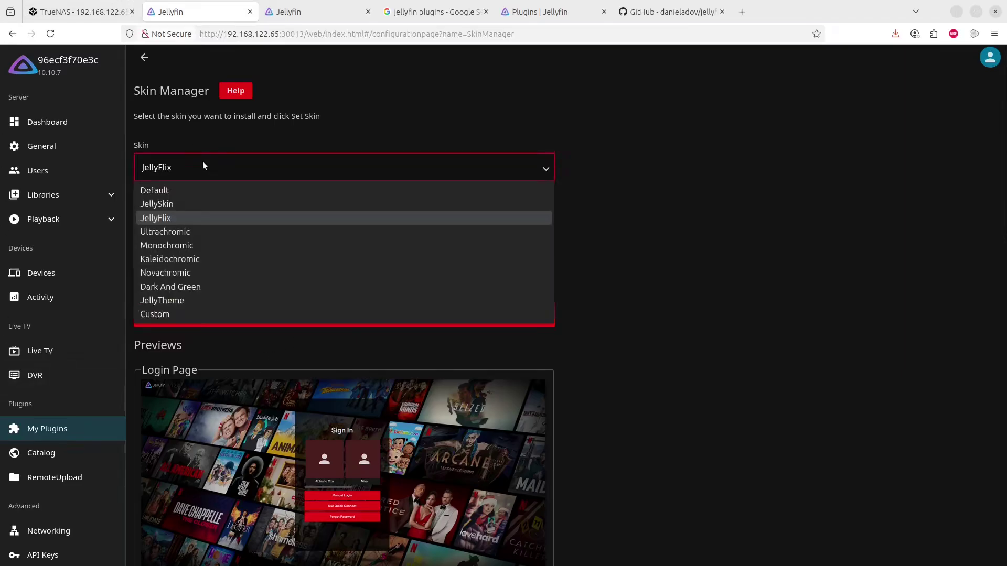
{"action": "left_click", "coordinate": [168, 232]}
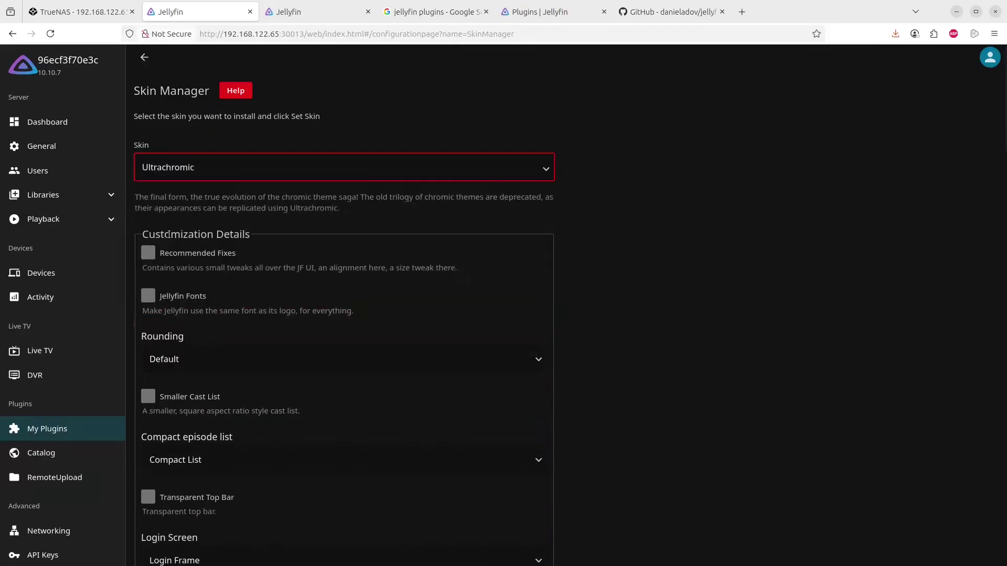
{"action": "scroll", "coordinate": [653, 305], "scroll_direction": "down", "scroll_amount": 5}
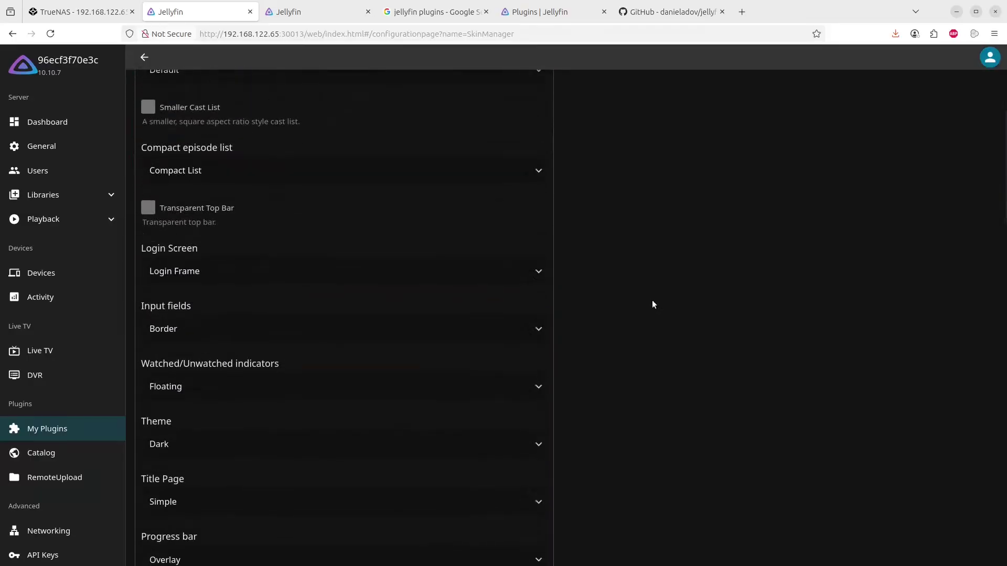
{"action": "scroll", "coordinate": [652, 304], "scroll_direction": "up", "scroll_amount": 5}
{"action": "scroll", "coordinate": [653, 304], "scroll_direction": "down", "scroll_amount": 10}
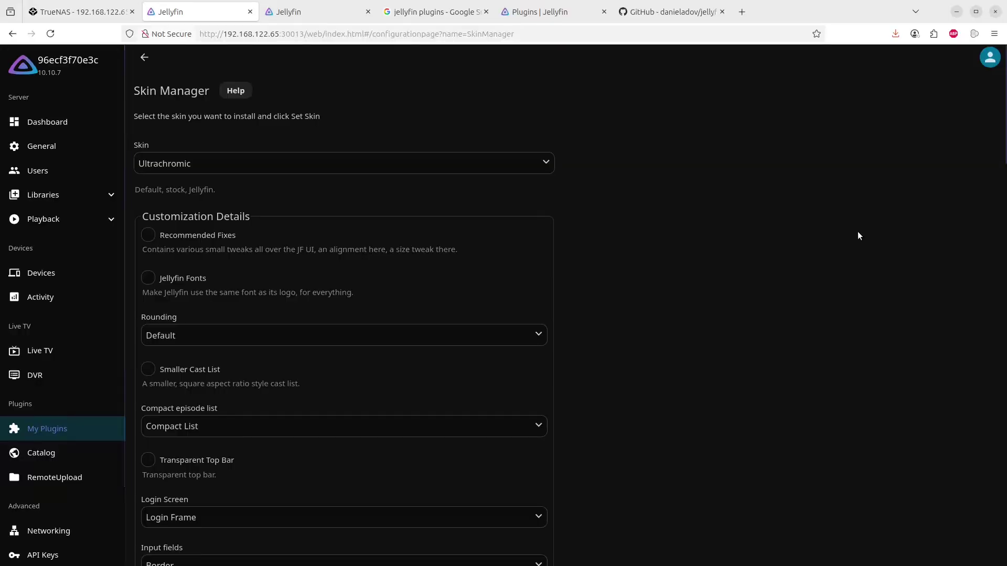
Reload the Jellyfin home page in the other tab and examine how Ultrachromic styles it and The Martian's details page
{"action": "left_click", "coordinate": [281, 13]}
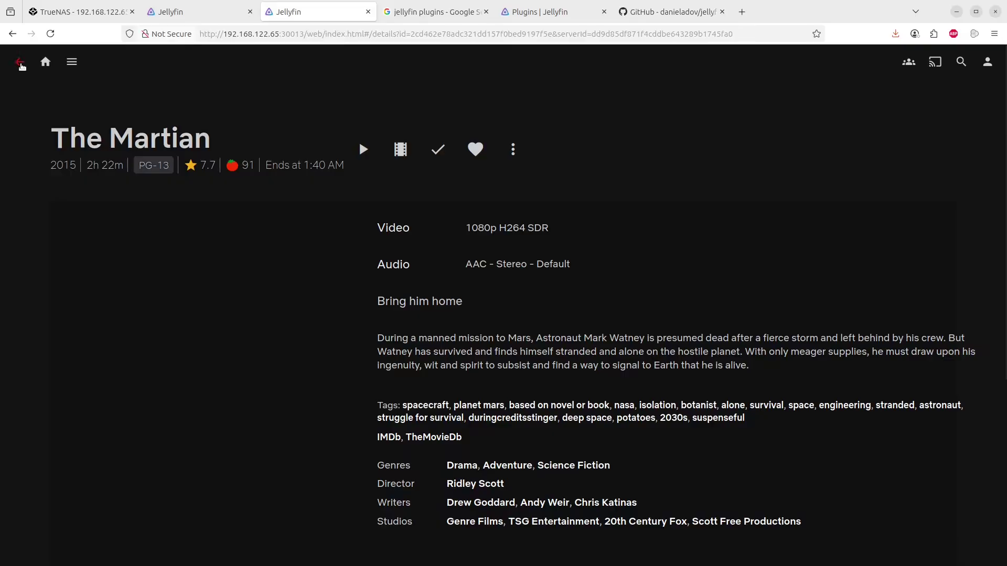
{"action": "left_click", "coordinate": [20, 61]}
{"action": "left_click", "coordinate": [49, 37]}
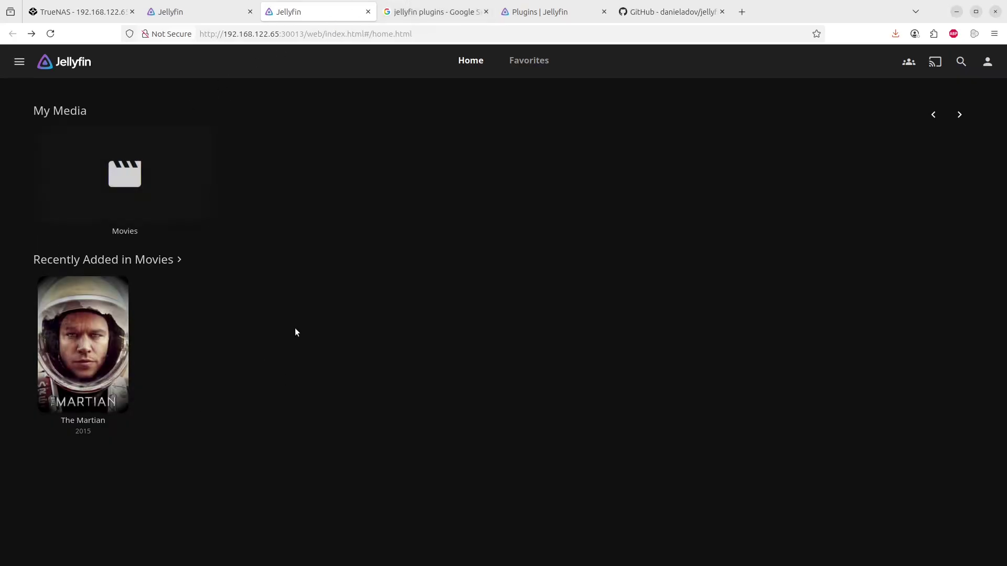
{"action": "mouse_move", "coordinate": [88, 297]}
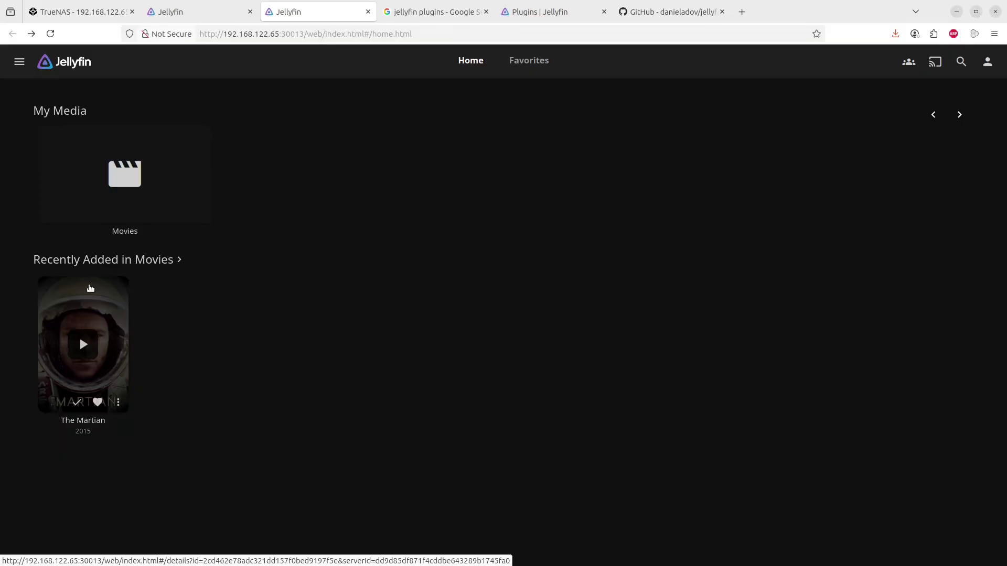
{"action": "left_click", "coordinate": [90, 298]}
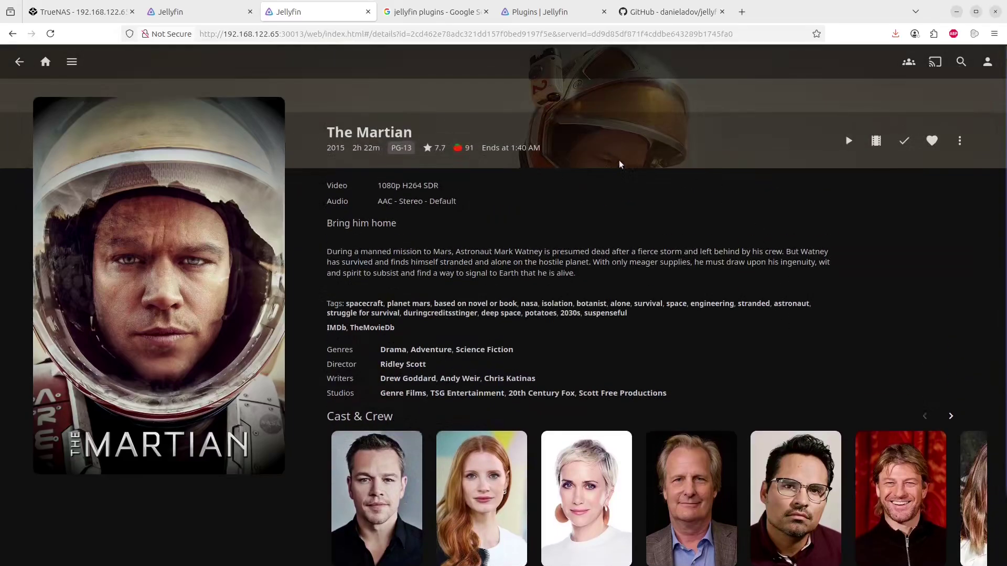
Set Monochromic as the skin in Skin Manager with Improve performance and Restore bottom bar style episode progress enabled
{"action": "left_click", "coordinate": [199, 15]}
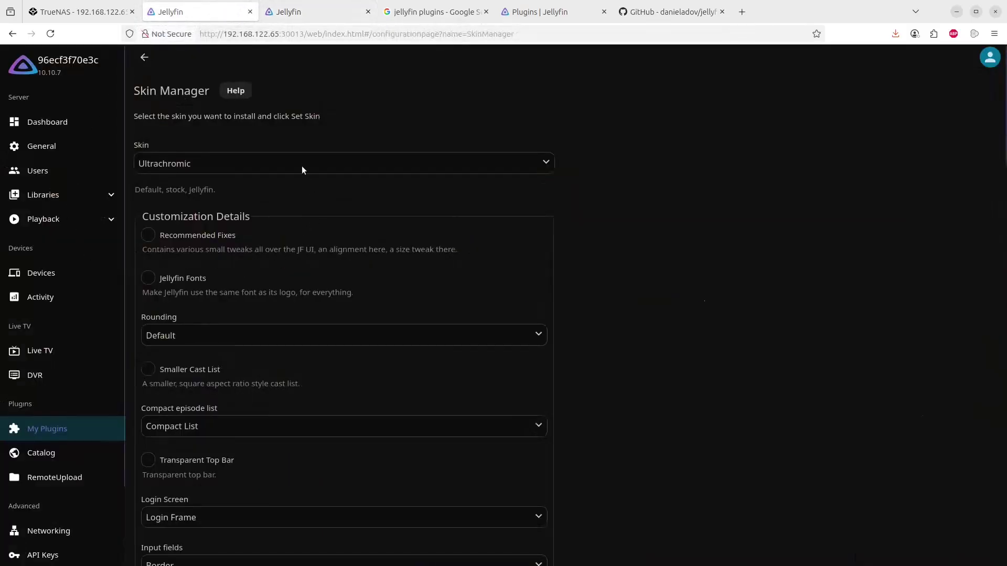
{"action": "left_click", "coordinate": [423, 167]}
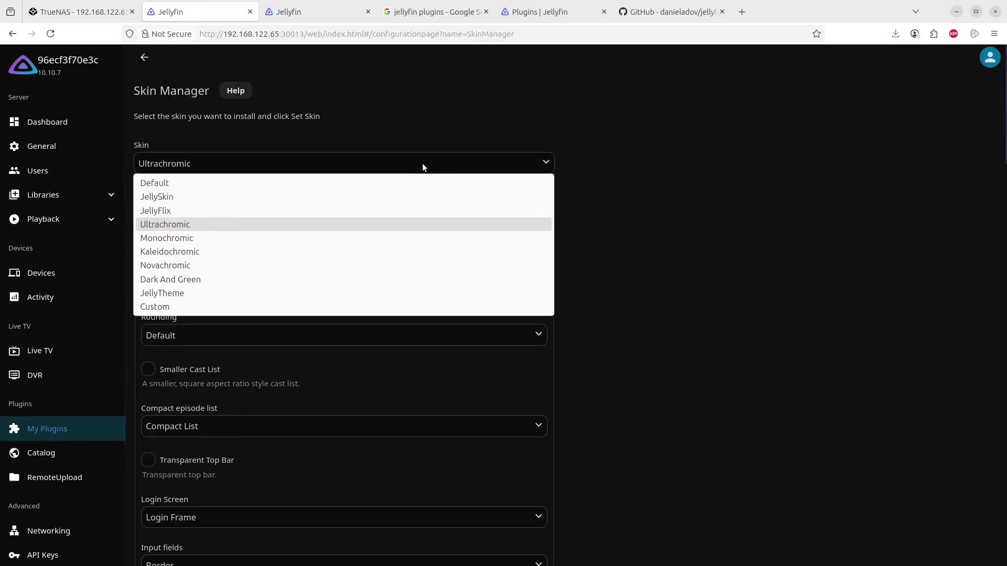
{"action": "left_click", "coordinate": [170, 239]}
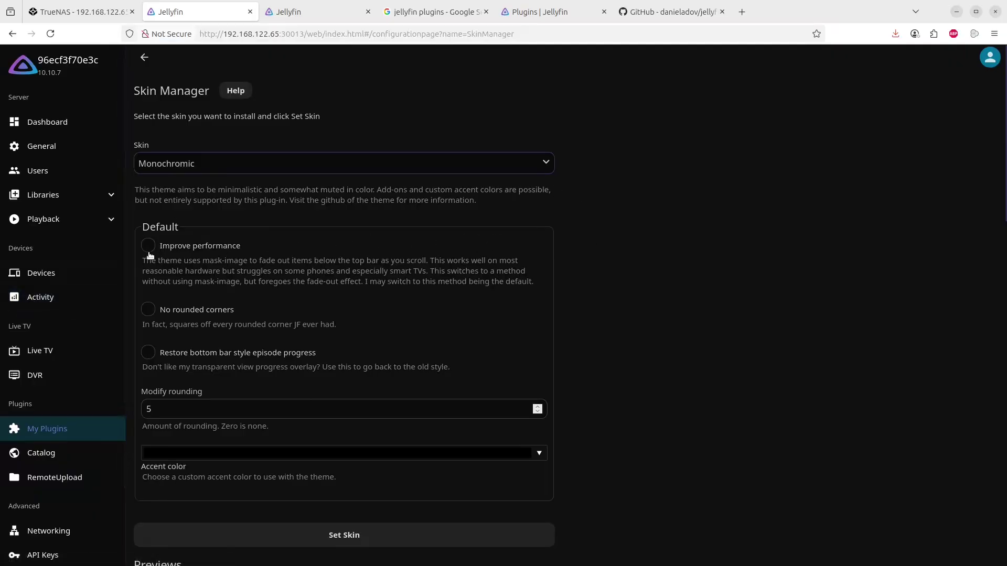
{"action": "left_click", "coordinate": [149, 248]}
{"action": "left_click", "coordinate": [373, 534]}
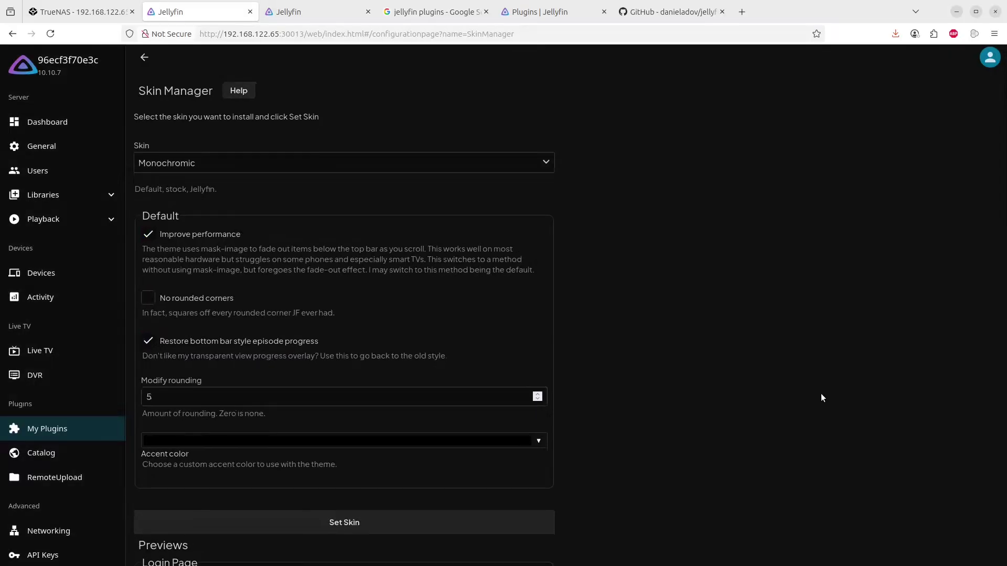
Review Monochromic's login, home, library and title page previews in the Skin Manager settings
{"action": "scroll", "coordinate": [663, 410], "scroll_direction": "down", "scroll_amount": 10}
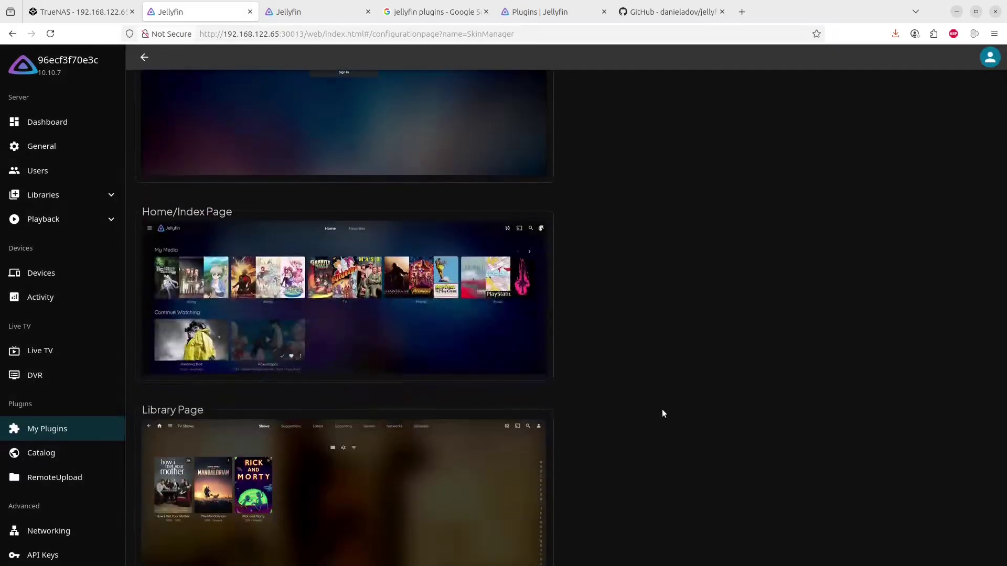
{"action": "scroll", "coordinate": [563, 297], "scroll_direction": "up", "scroll_amount": 5}
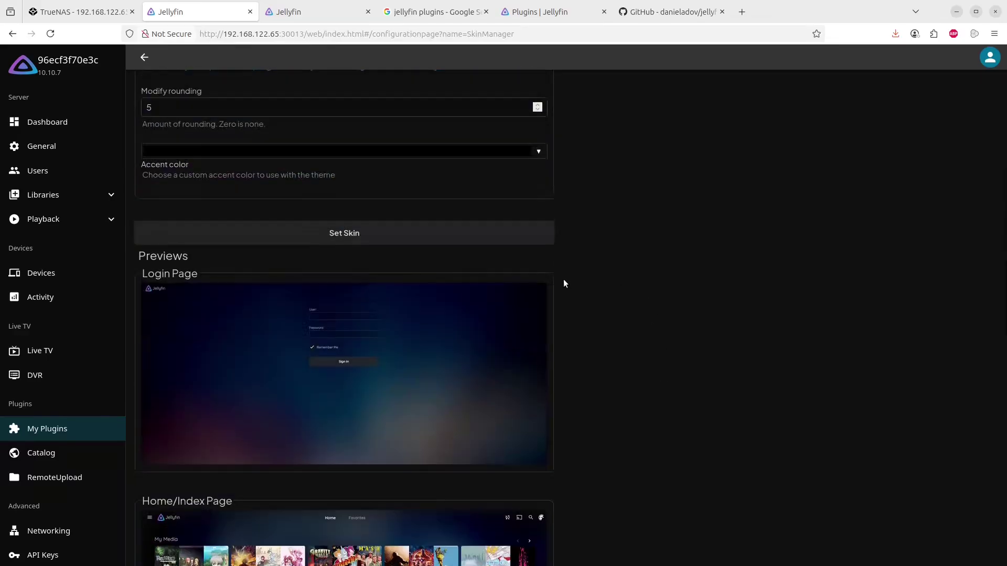
{"action": "scroll", "coordinate": [630, 307], "scroll_direction": "down", "scroll_amount": 5}
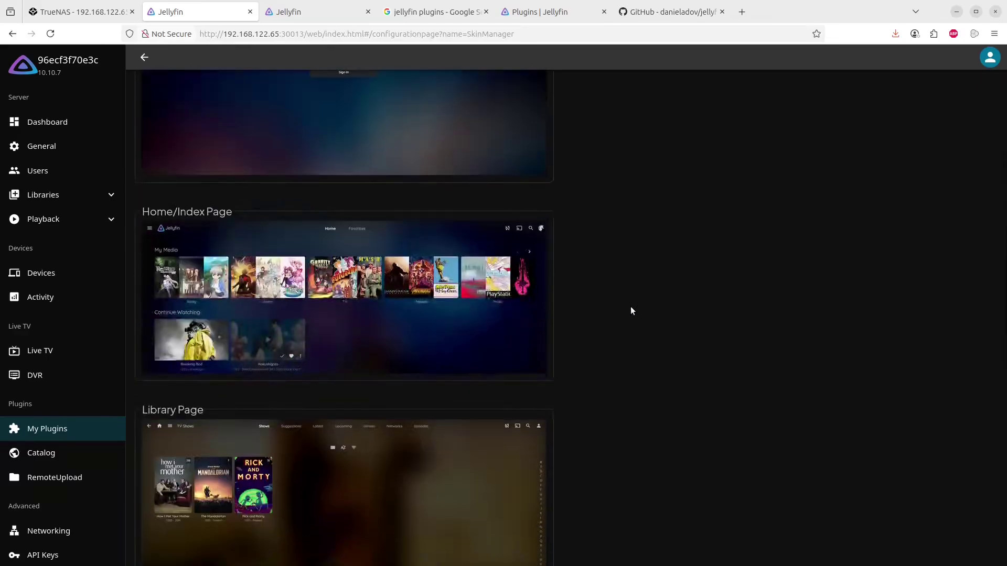
{"action": "scroll", "coordinate": [630, 306], "scroll_direction": "down", "scroll_amount": 5}
{"action": "scroll", "coordinate": [631, 310], "scroll_direction": "down", "scroll_amount": 1}
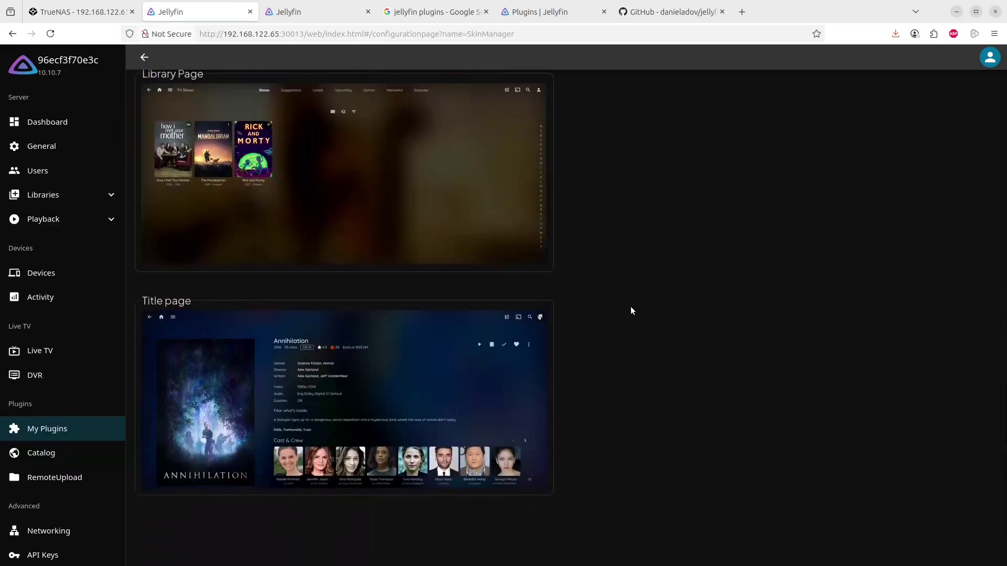
{"action": "scroll", "coordinate": [631, 310], "scroll_direction": "up", "scroll_amount": 15}
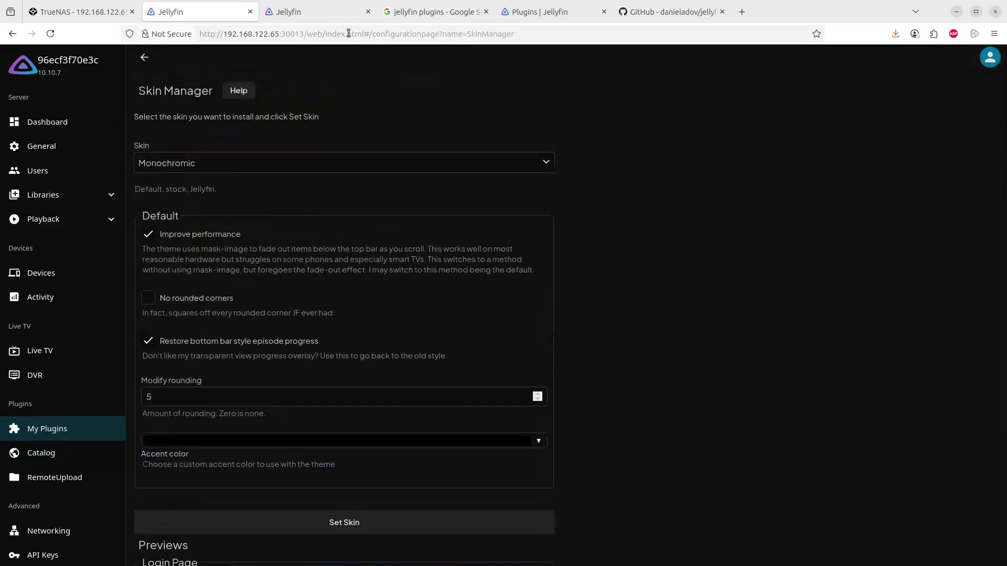
Reload the Jellyfin home page in the other tab and examine how Monochromic styles it and The Martian's details page
{"action": "left_click", "coordinate": [313, 12]}
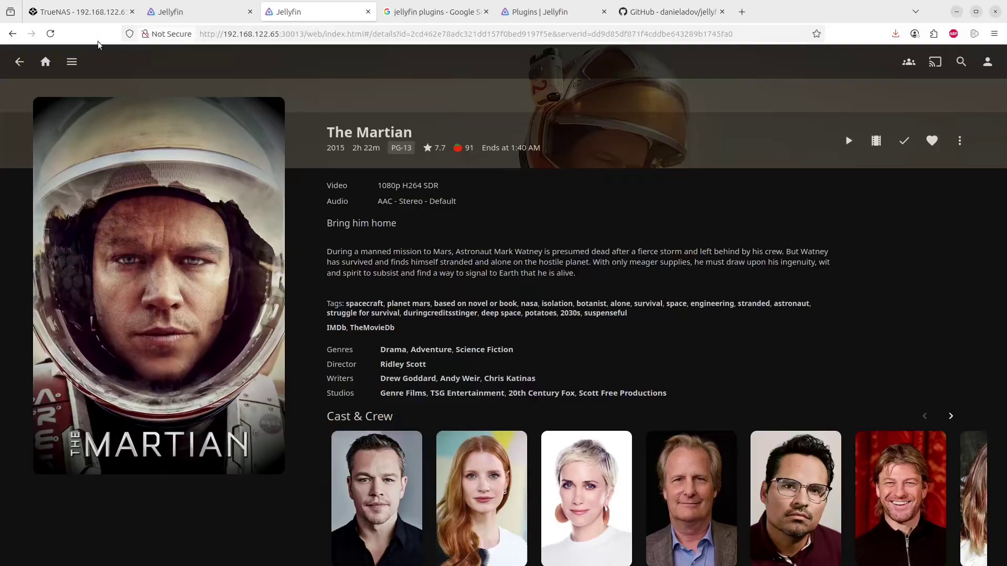
{"action": "left_click", "coordinate": [47, 63]}
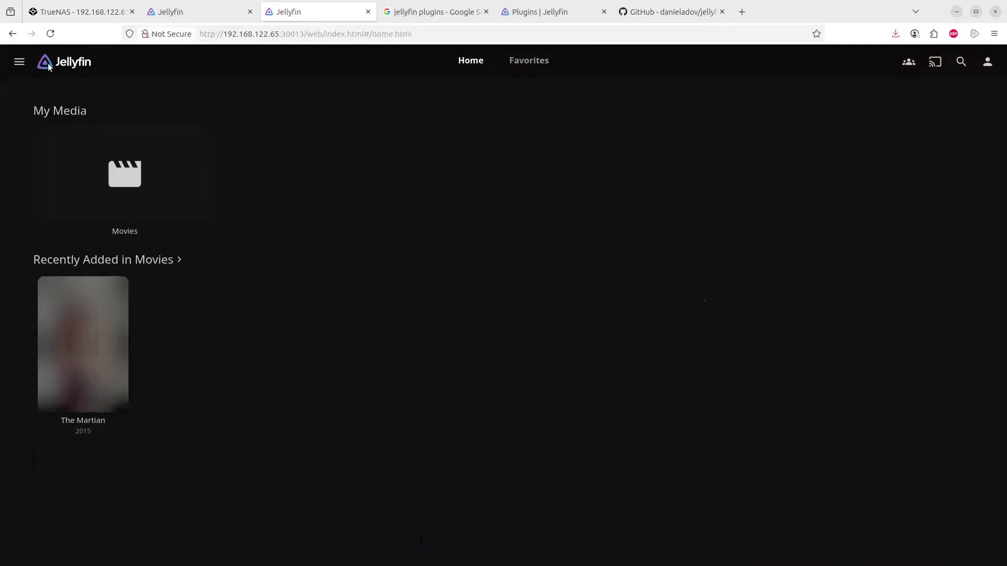
{"action": "left_click", "coordinate": [51, 33]}
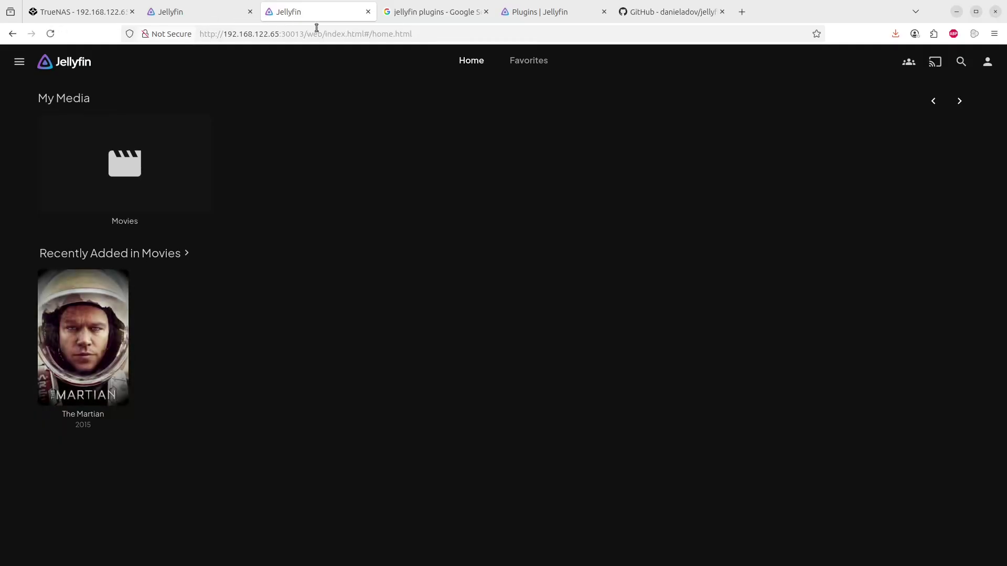
{"action": "left_click", "coordinate": [83, 278]}
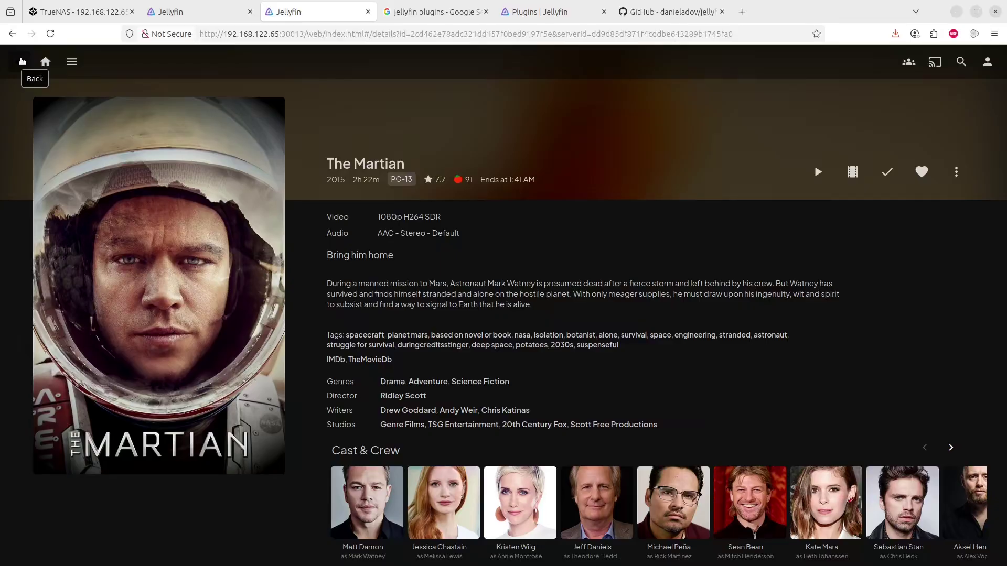
{"action": "left_click", "coordinate": [23, 61]}
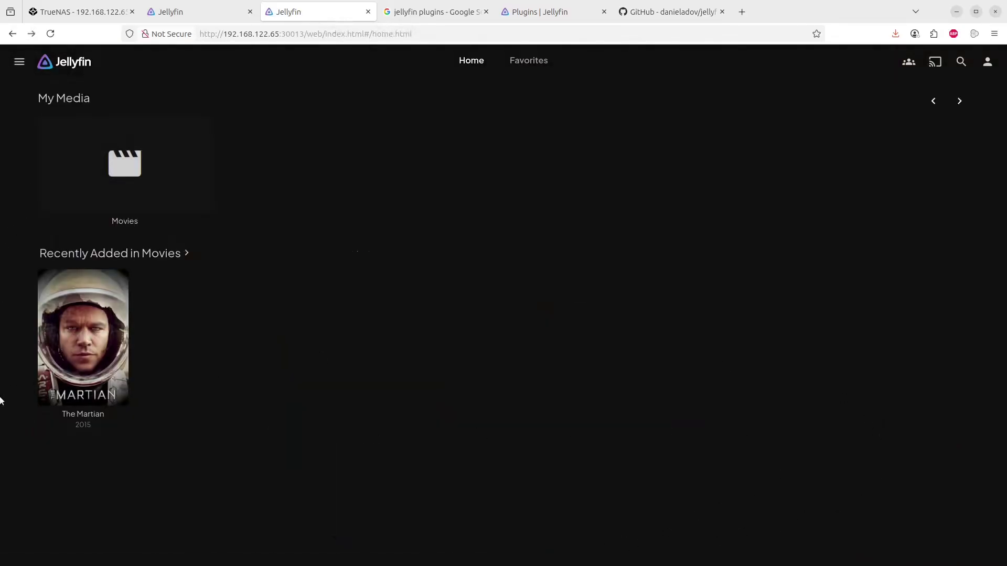
Return to the Skin Manager settings, set Kaleidochromic as the skin and look through its page previews
{"action": "left_click", "coordinate": [187, 12]}
{"action": "left_click", "coordinate": [276, 168]}
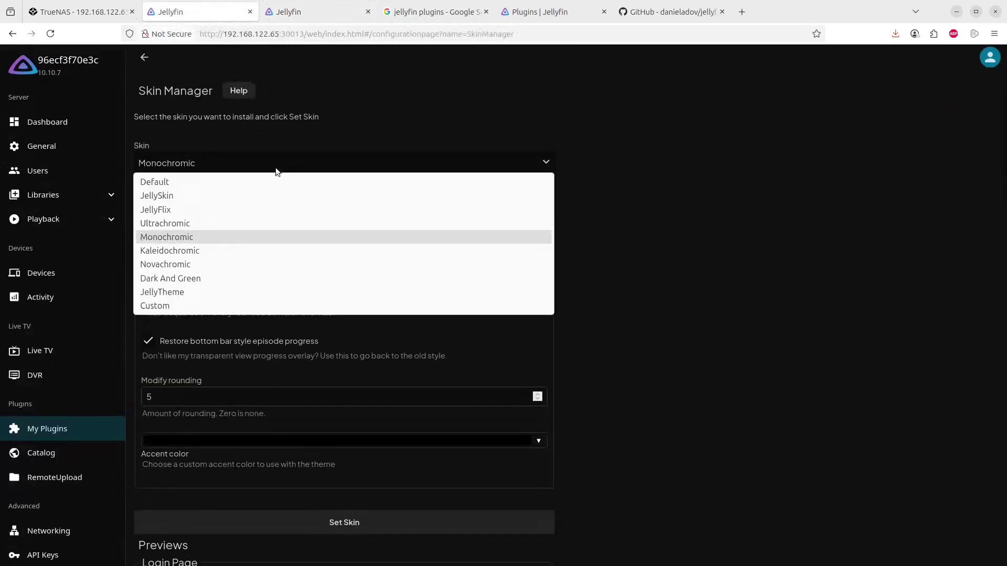
{"action": "left_click", "coordinate": [178, 251]}
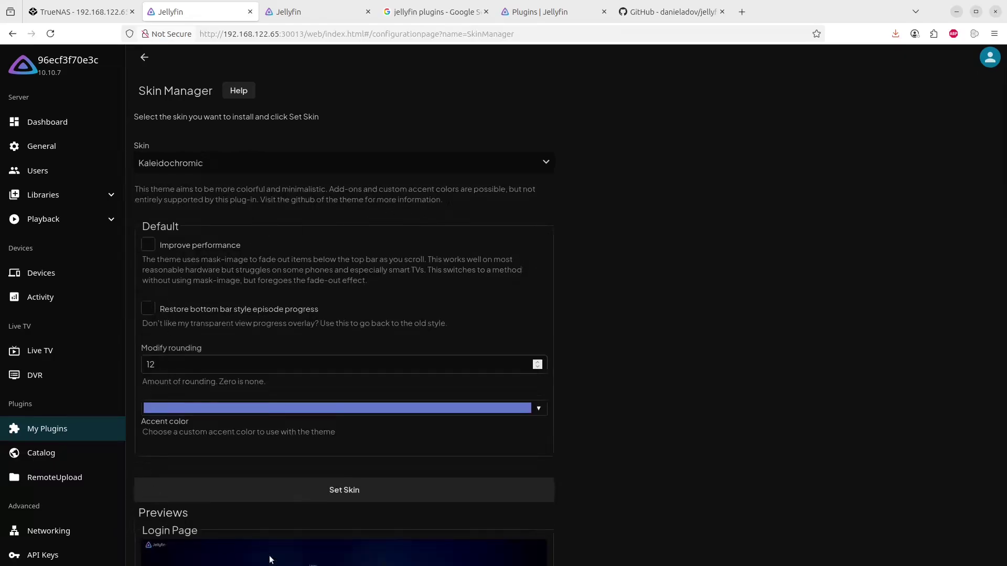
{"action": "left_click", "coordinate": [354, 493]}
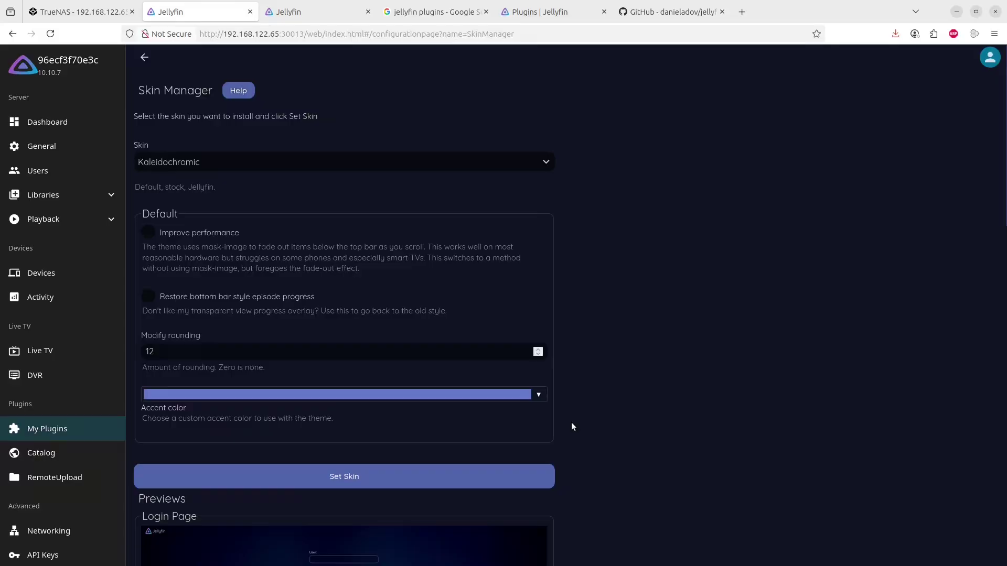
{"action": "scroll", "coordinate": [571, 423], "scroll_direction": "down", "scroll_amount": 10}
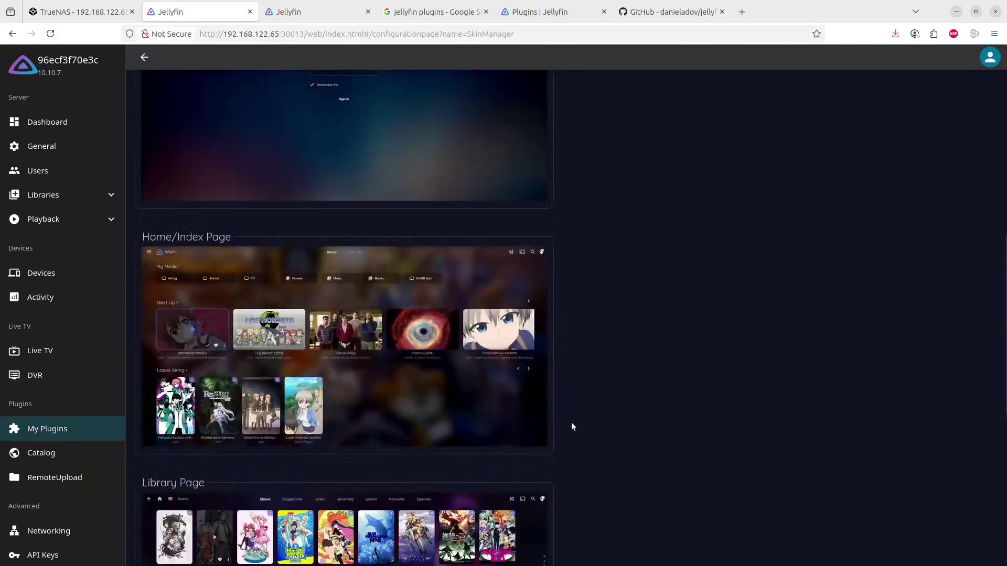
{"action": "scroll", "coordinate": [572, 423], "scroll_direction": "down", "scroll_amount": 5}
{"action": "scroll", "coordinate": [571, 422], "scroll_direction": "down", "scroll_amount": 2}
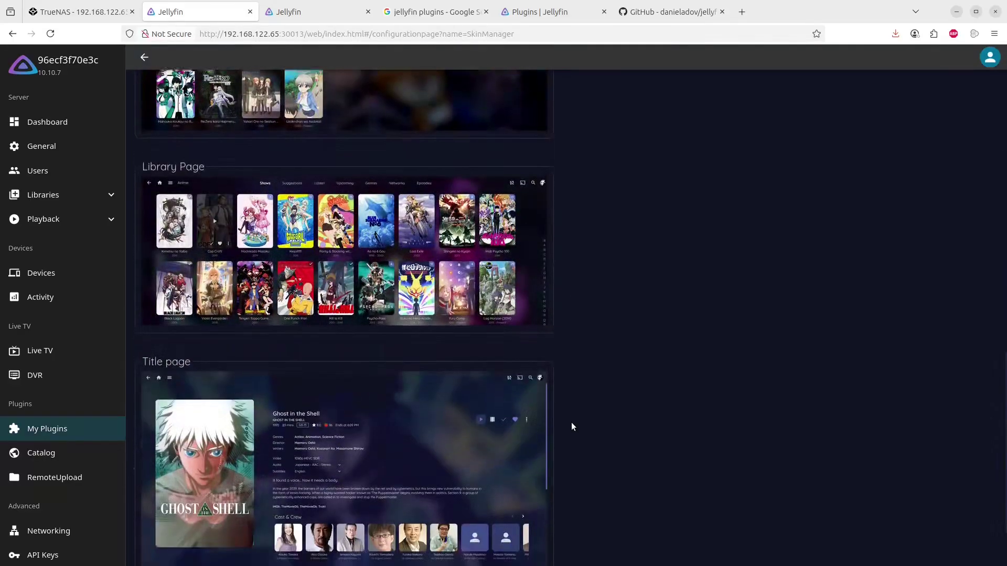
Reload the Jellyfin home page in the other tab and examine how Kaleidochromic styles it and The Martian's details page
{"action": "left_click", "coordinate": [315, 11]}
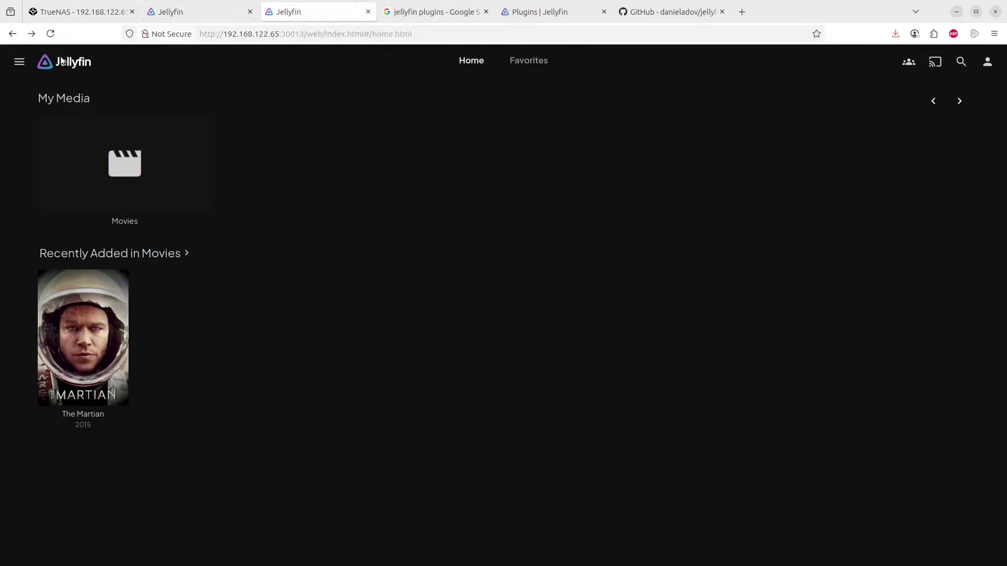
{"action": "left_click", "coordinate": [50, 34]}
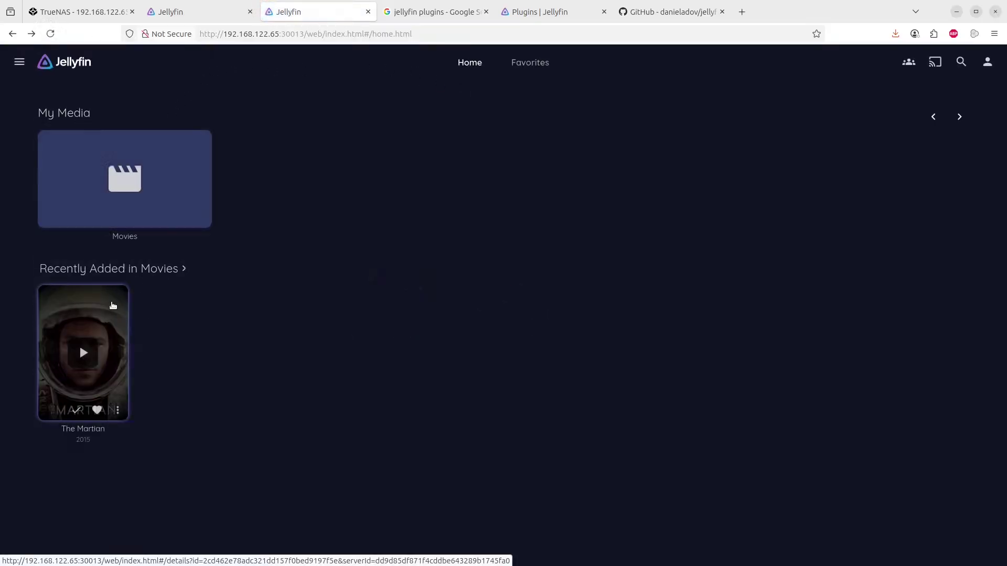
{"action": "left_click", "coordinate": [112, 305]}
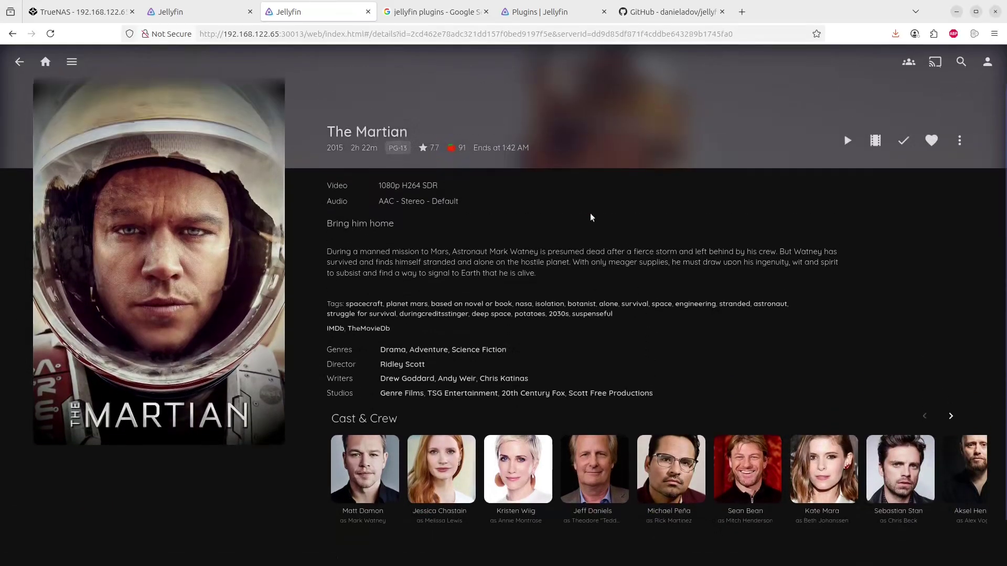
Return to the Skin Manager settings and set Novachromic as the skin
{"action": "left_click", "coordinate": [190, 14]}
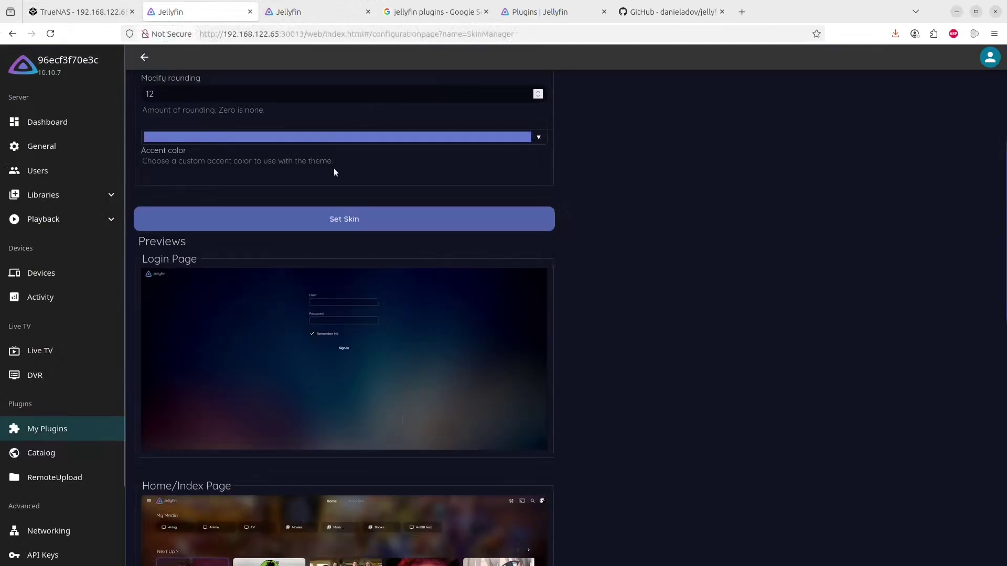
{"action": "scroll", "coordinate": [356, 256], "scroll_direction": "up", "scroll_amount": 5}
{"action": "left_click", "coordinate": [202, 159]}
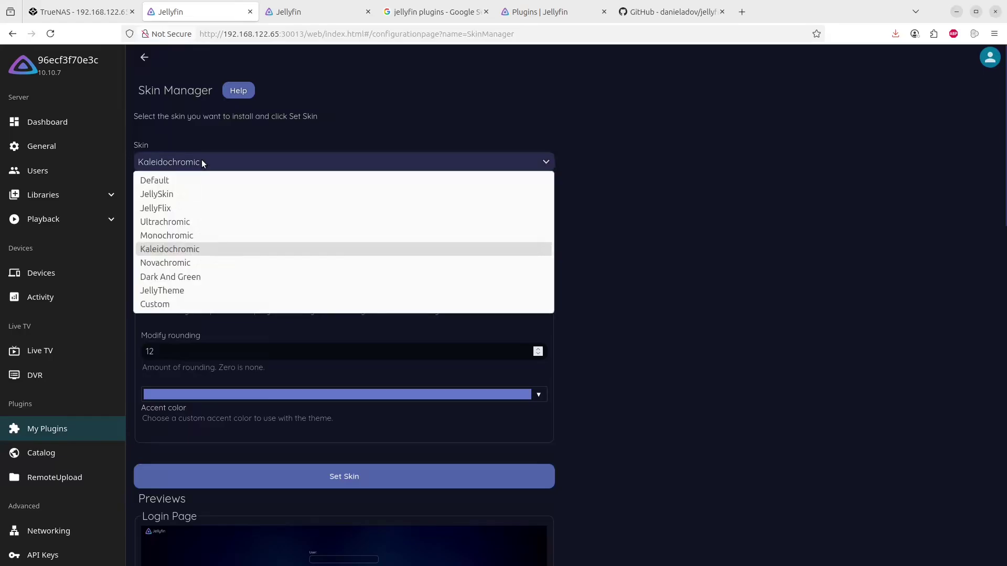
{"action": "left_click", "coordinate": [177, 268]}
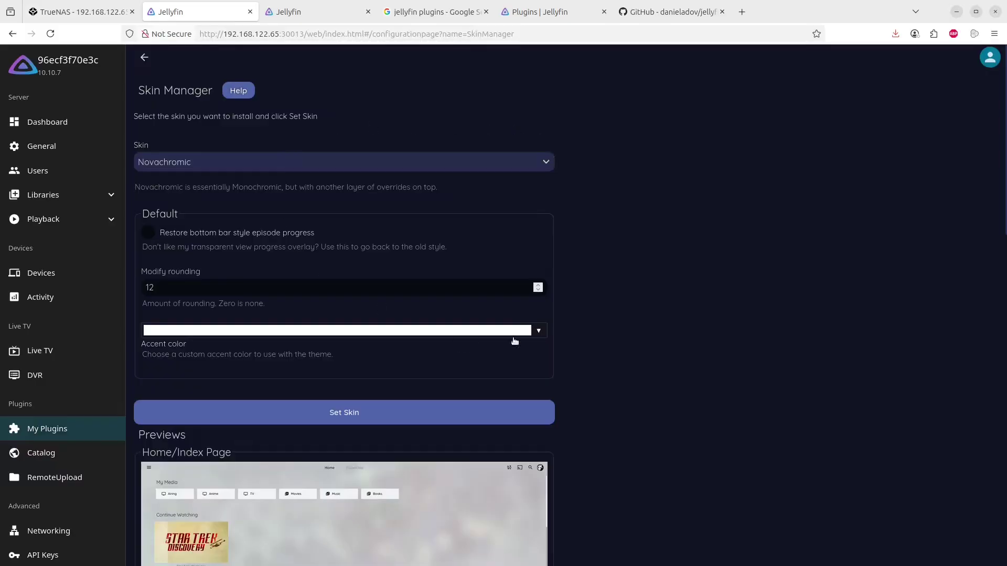
{"action": "left_click", "coordinate": [346, 412]}
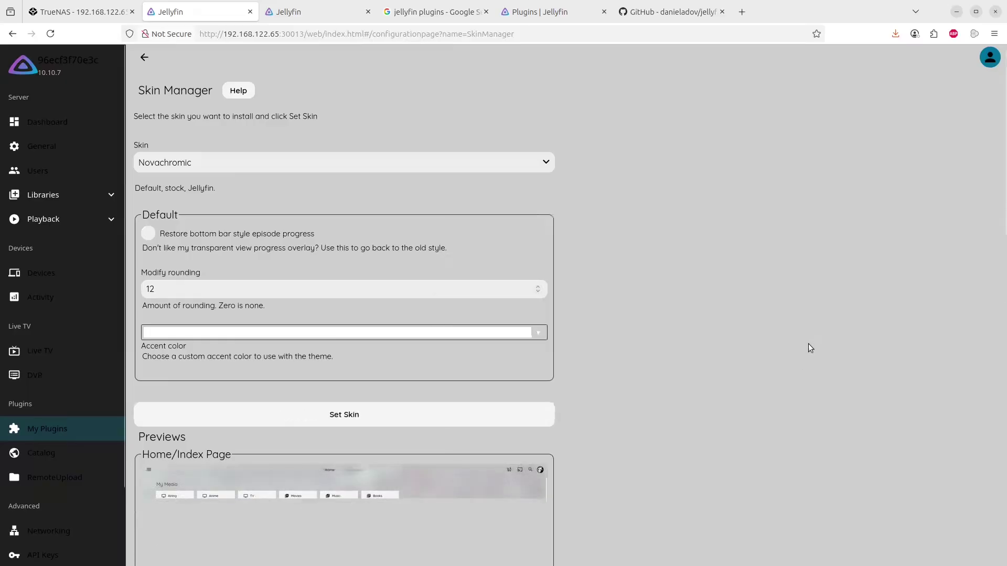
Reload the Jellyfin home page in the other tab, then examine Novachromic's styling and text readability on The Martian's details page
{"action": "mouse_move", "coordinate": [288, 10]}
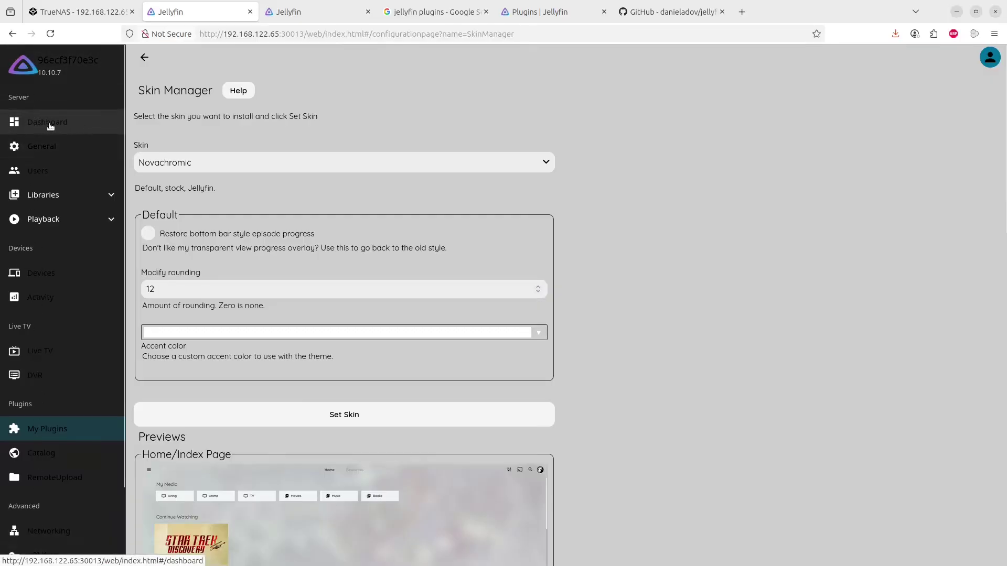
{"action": "left_click", "coordinate": [291, 11]}
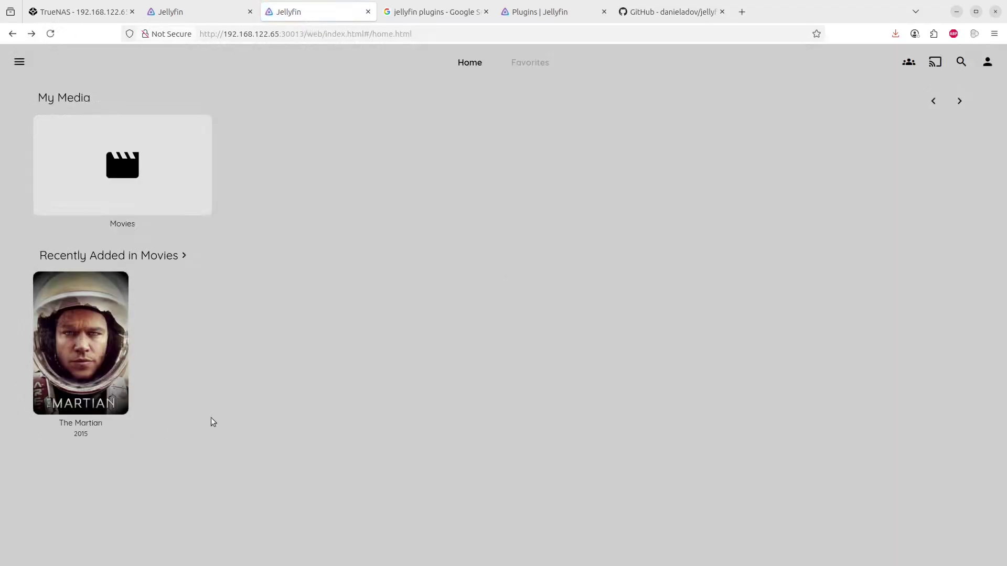
{"action": "left_click", "coordinate": [77, 333]}
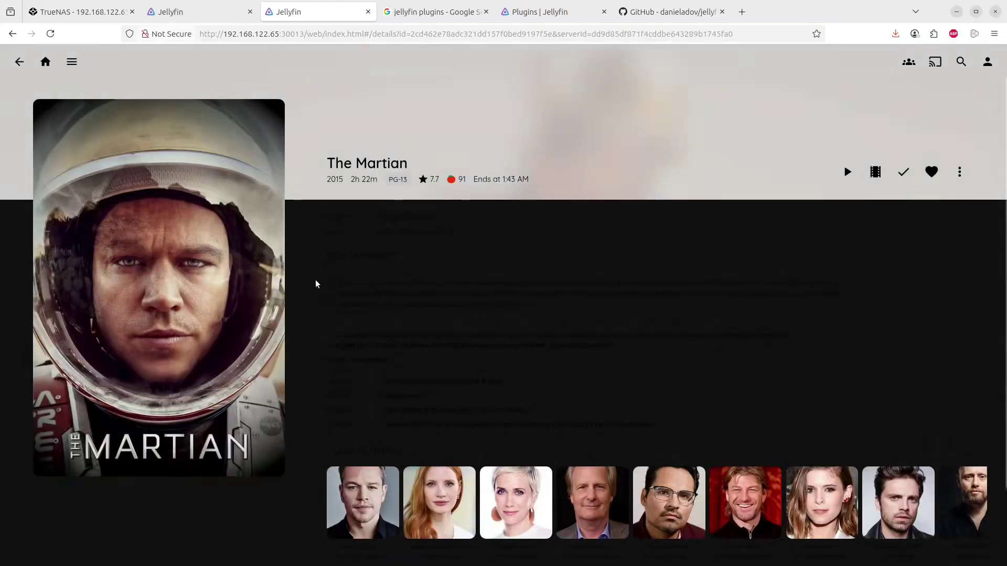
{"action": "left_click_drag", "start_coordinate": [321, 283], "coordinate": [659, 427]}
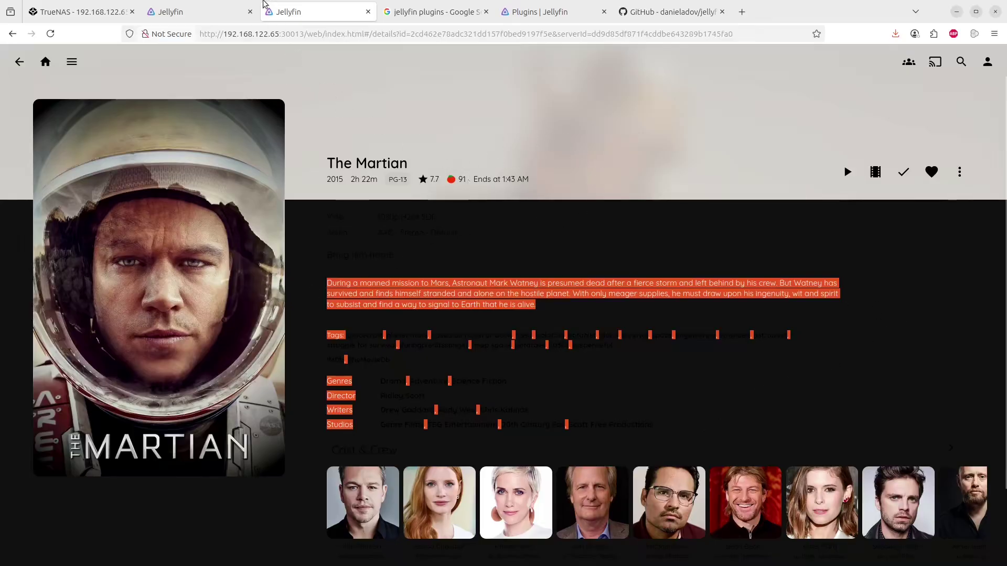
Return to the Skin Manager settings and set Dark And Green as the skin
{"action": "left_click", "coordinate": [163, 13]}
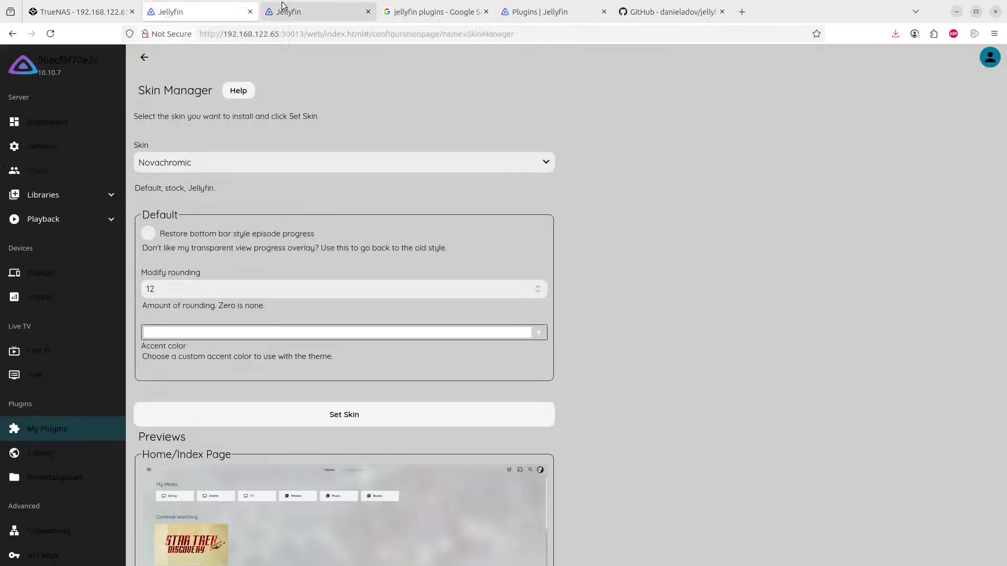
{"action": "left_click", "coordinate": [377, 163]}
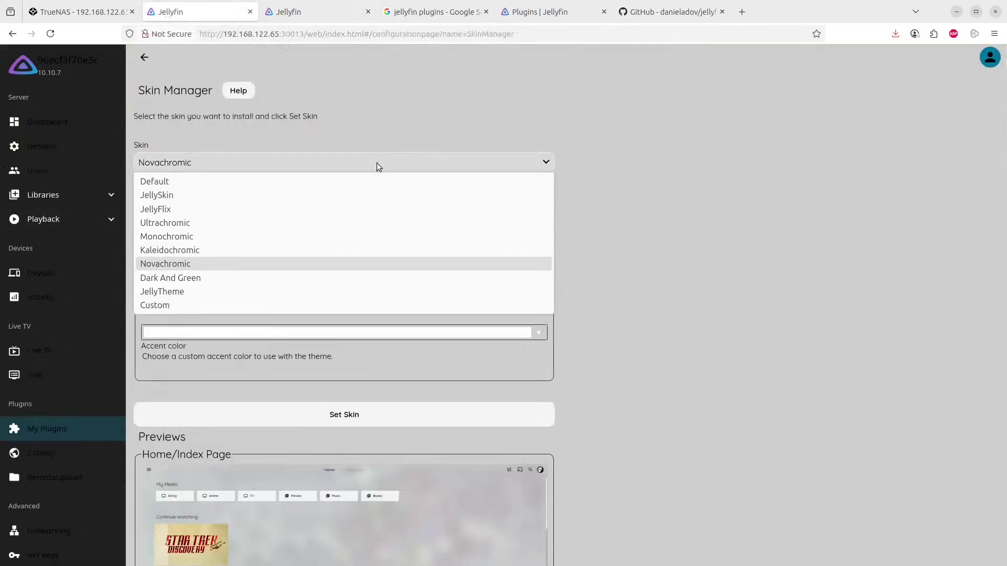
{"action": "left_click", "coordinate": [166, 280]}
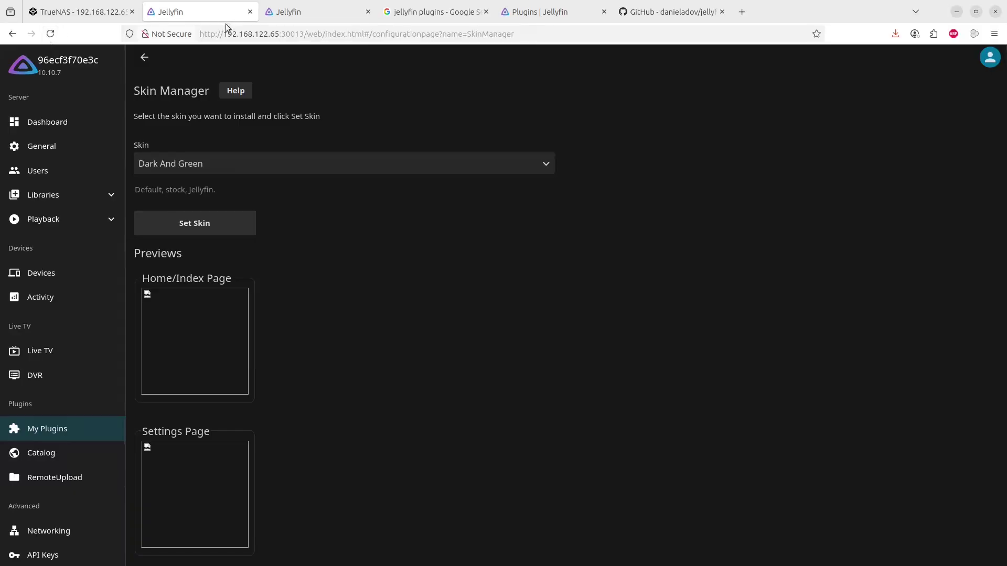
Reload the Jellyfin home page in the other tab and examine how Dark And Green styles it and The Martian's details page
{"action": "left_click", "coordinate": [308, 14]}
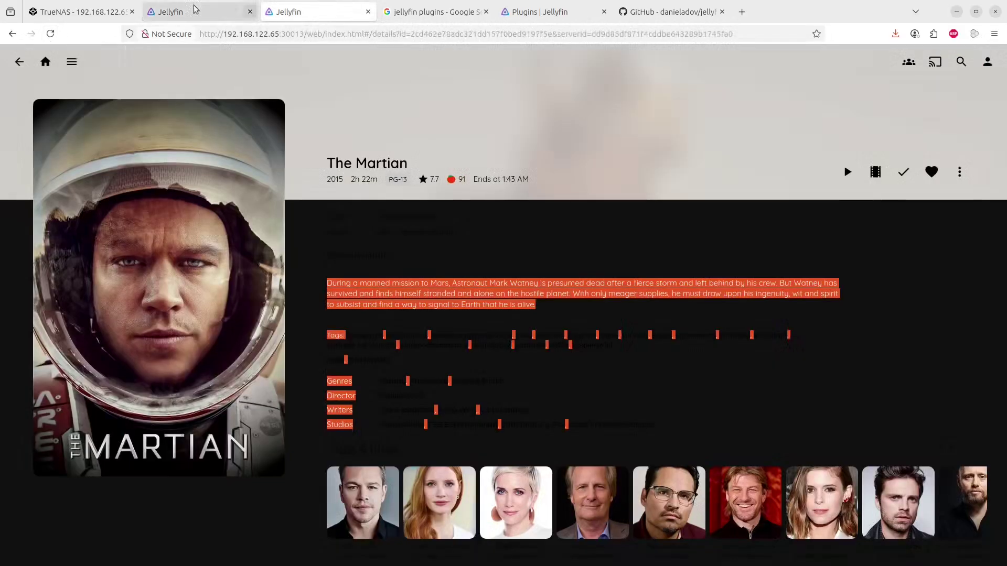
{"action": "left_click", "coordinate": [19, 61]}
{"action": "left_click", "coordinate": [50, 35]}
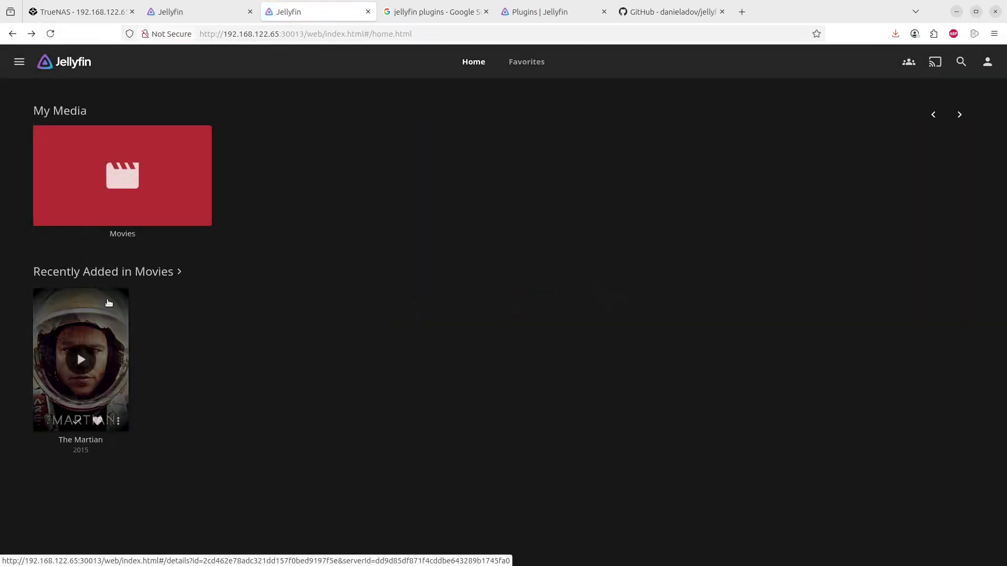
{"action": "left_click", "coordinate": [109, 303]}
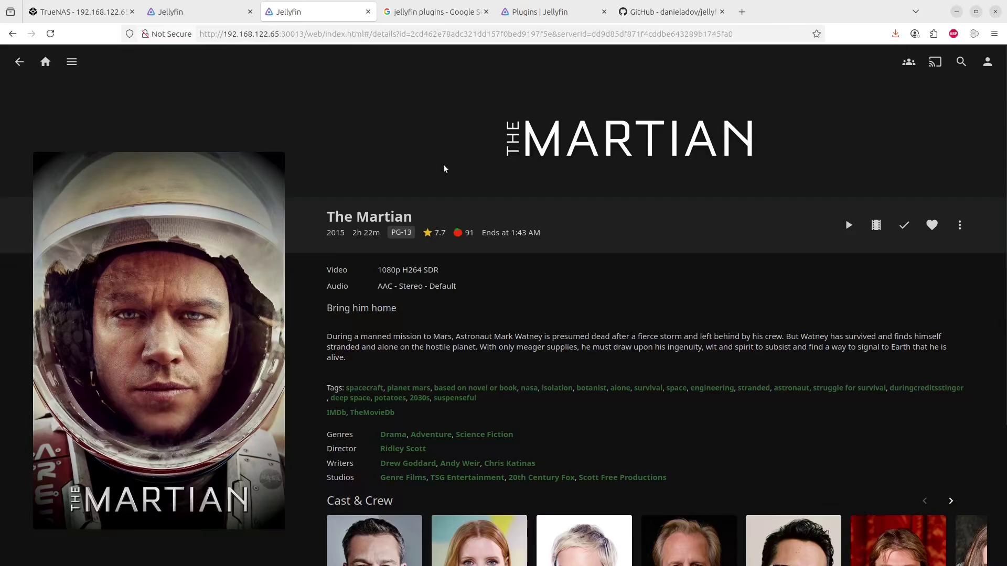
{"action": "scroll", "coordinate": [705, 350], "scroll_direction": "down", "scroll_amount": 5}
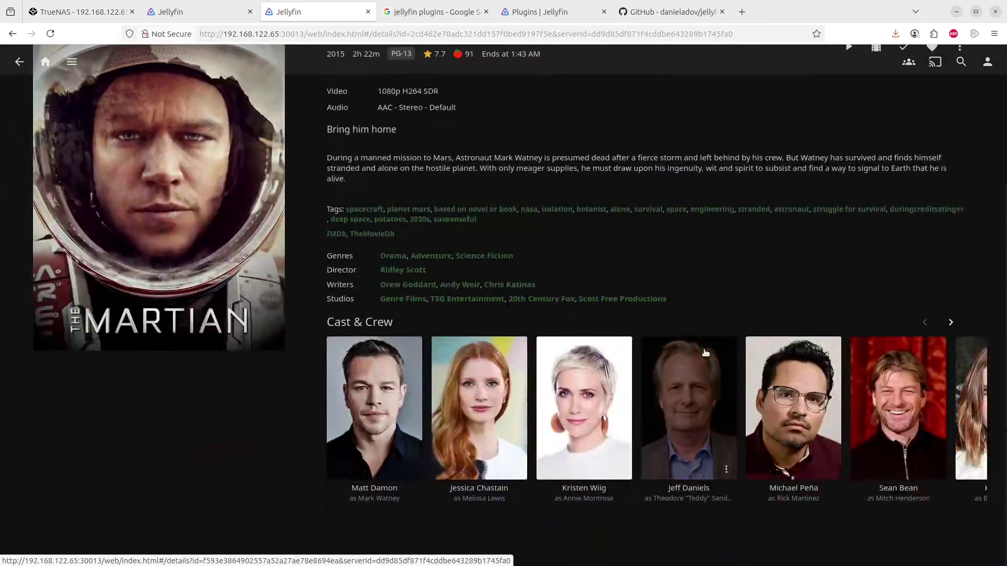
{"action": "scroll", "coordinate": [194, 157], "scroll_direction": "up", "scroll_amount": 5}
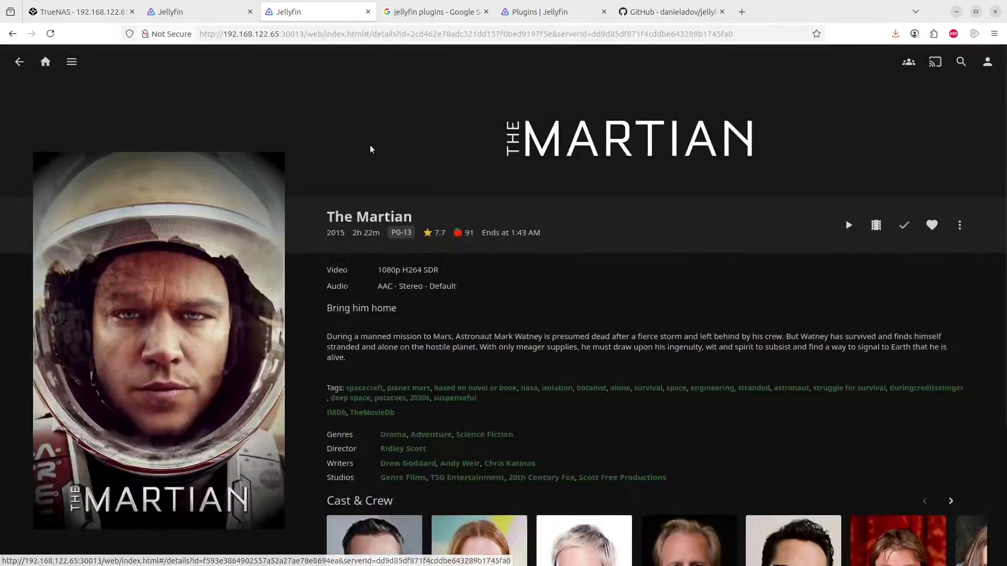
Return to the Skin Manager settings, look through JellyTheme's page previews and set it as the skin in Normal mode
{"action": "left_click", "coordinate": [210, 15]}
{"action": "left_click", "coordinate": [259, 172]}
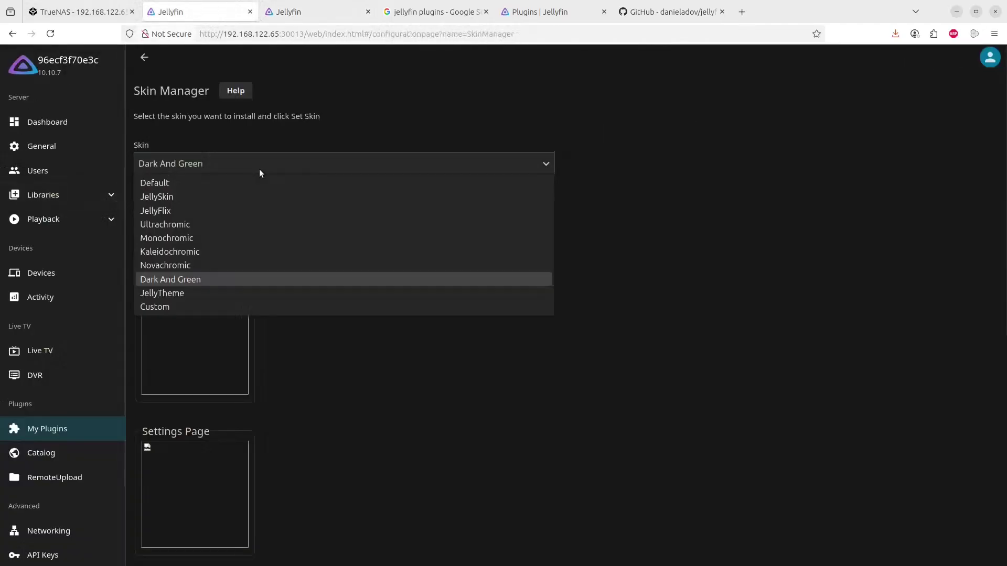
{"action": "left_click", "coordinate": [171, 295]}
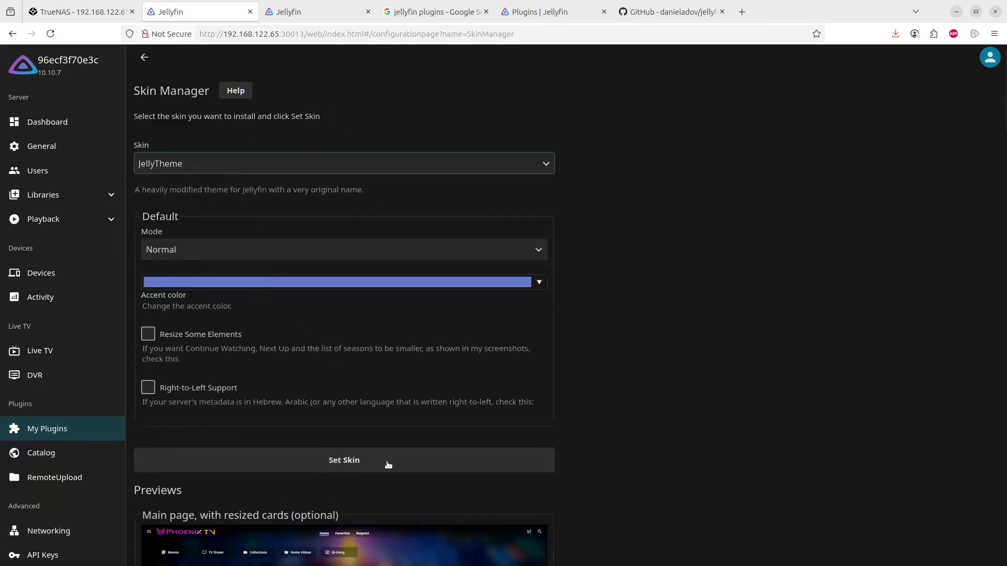
{"action": "scroll", "coordinate": [731, 449], "scroll_direction": "down", "scroll_amount": 10}
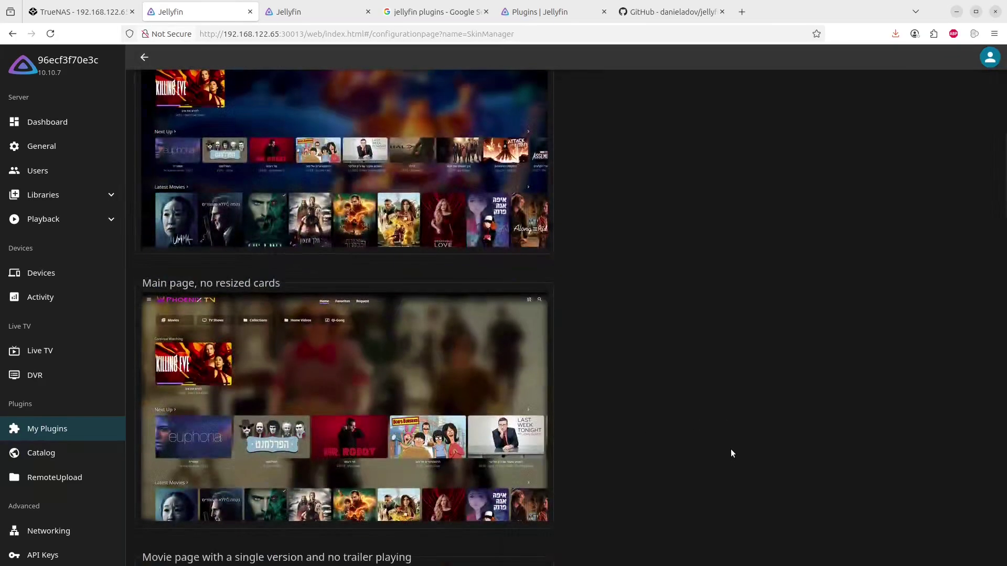
{"action": "scroll", "coordinate": [682, 341], "scroll_direction": "up", "scroll_amount": 10}
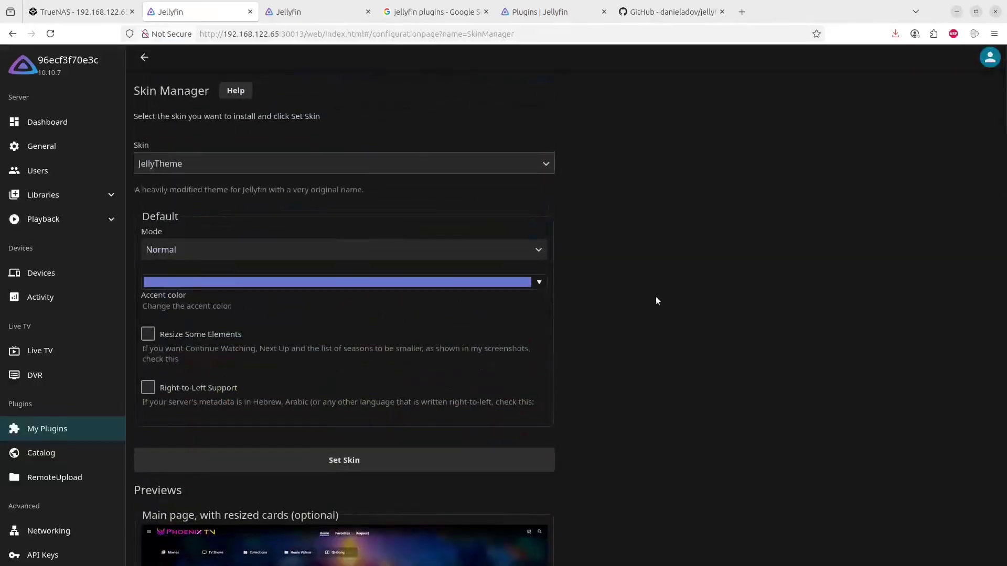
{"action": "left_click", "coordinate": [339, 467]}
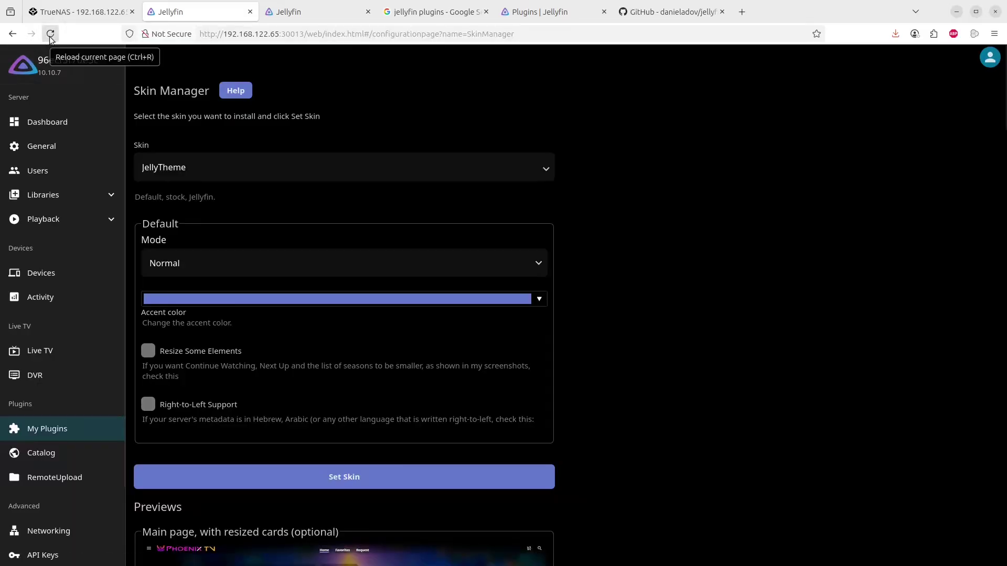
Reload the Jellyfin home page in the other tab and examine how JellyTheme styles it and The Martian's details page
{"action": "key", "text": "ctrl+Tab"}
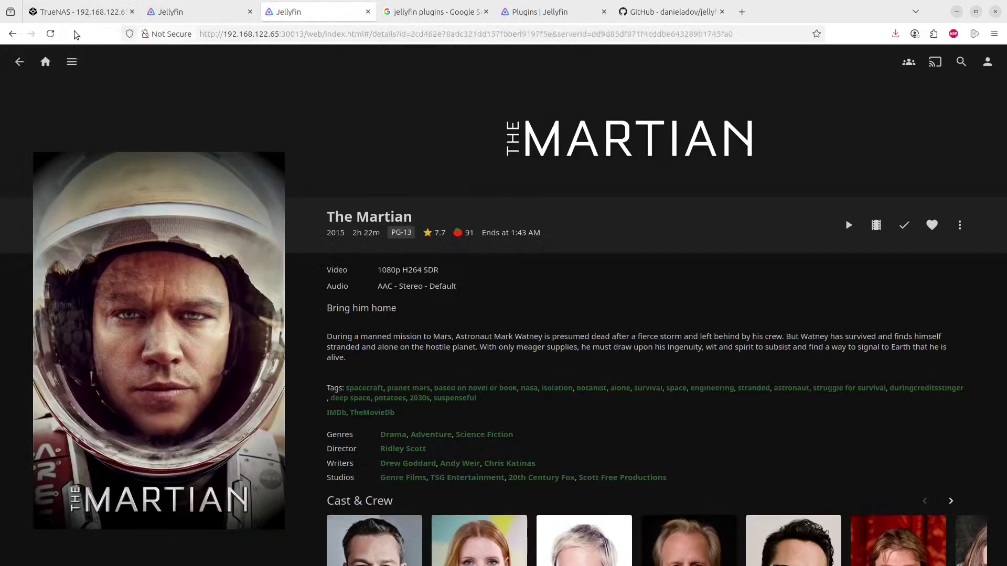
{"action": "left_click", "coordinate": [20, 61]}
{"action": "left_click", "coordinate": [50, 35]}
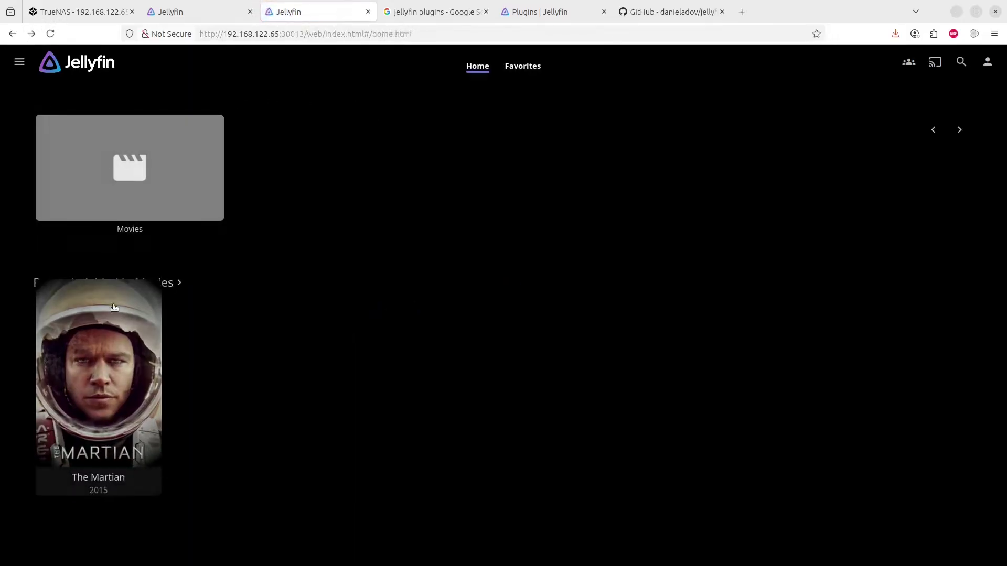
{"action": "left_click", "coordinate": [114, 308]}
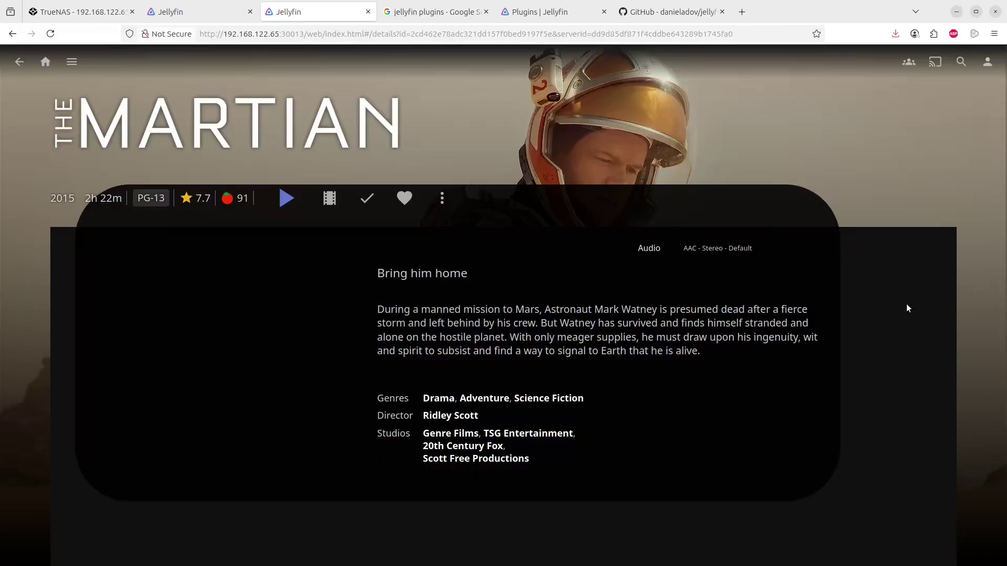
{"action": "scroll", "coordinate": [604, 315], "scroll_direction": "down", "scroll_amount": 3}
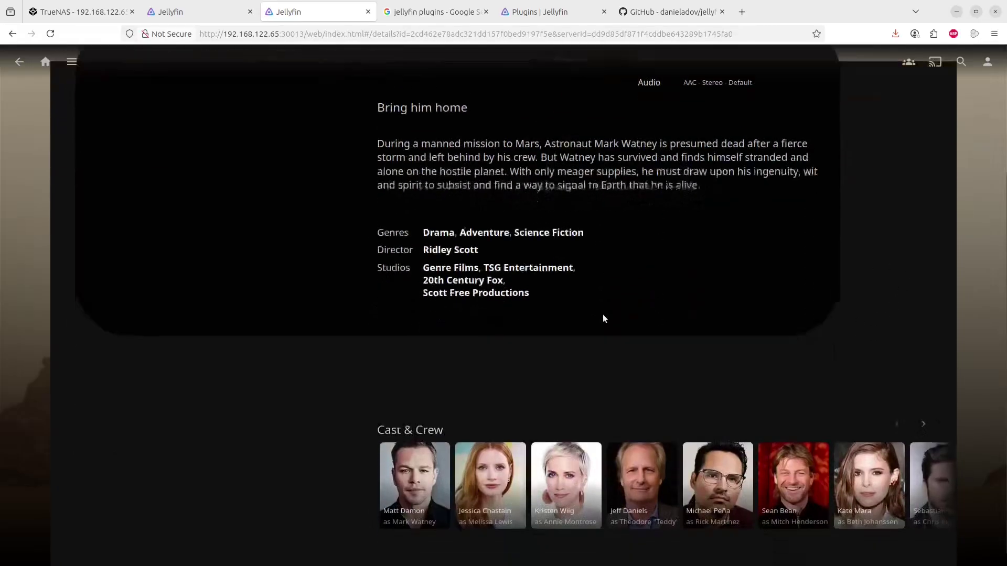
{"action": "scroll", "coordinate": [602, 316], "scroll_direction": "up", "scroll_amount": 3}
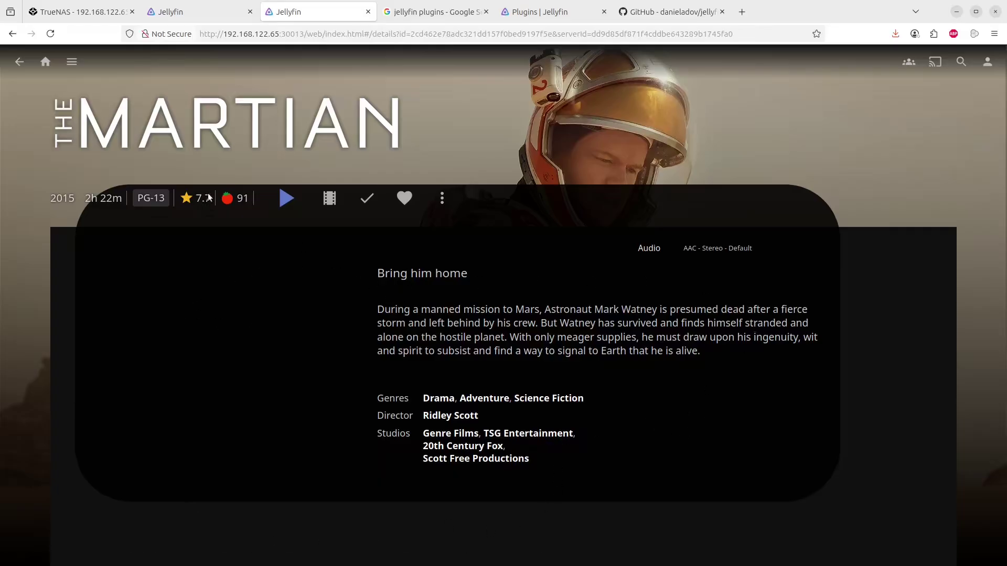
Return to the Skin Manager settings and set JellySkin with the Default gradient as the skin
{"action": "left_click", "coordinate": [201, 13]}
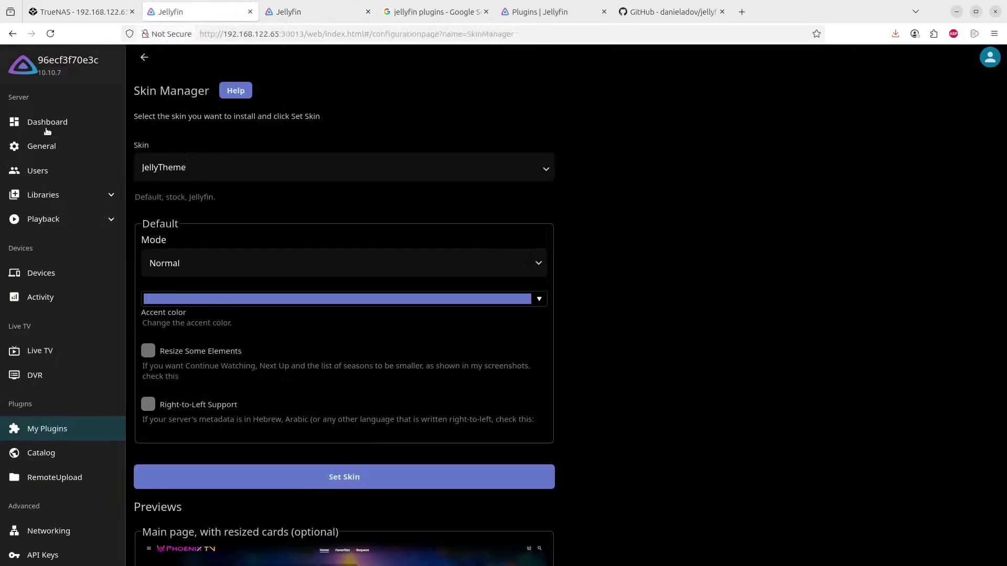
{"action": "left_click", "coordinate": [253, 166]}
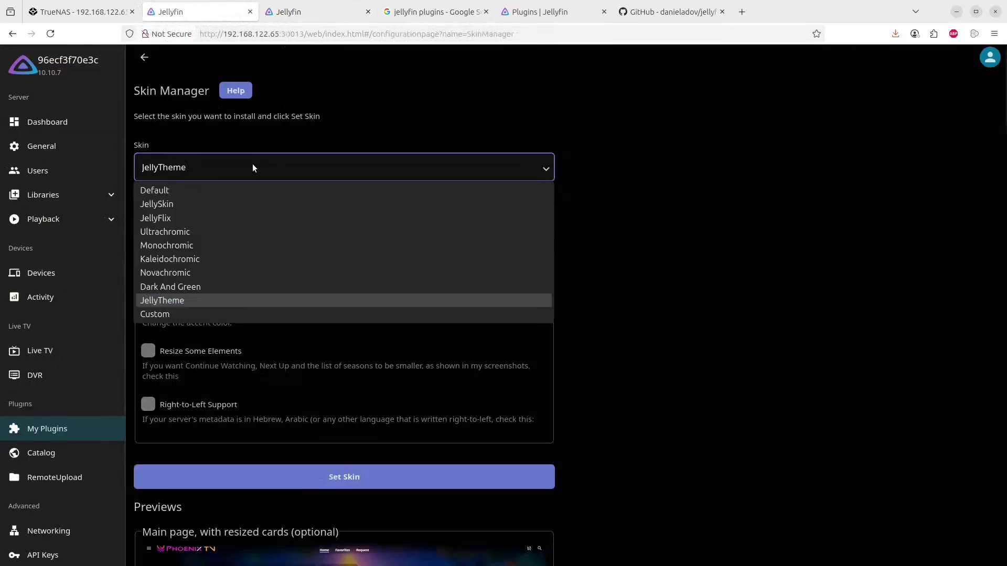
{"action": "left_click", "coordinate": [174, 203]}
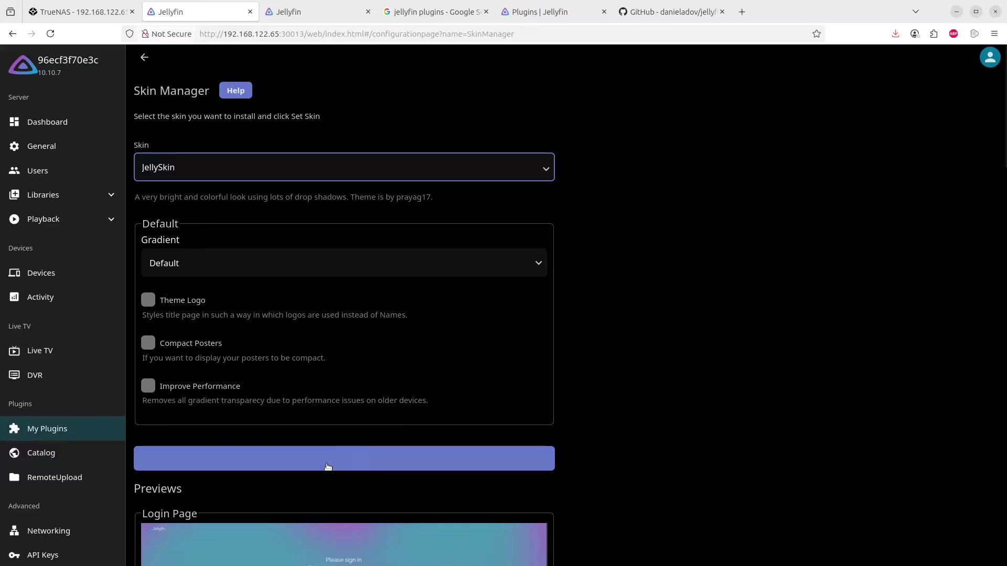
{"action": "left_click", "coordinate": [302, 461]}
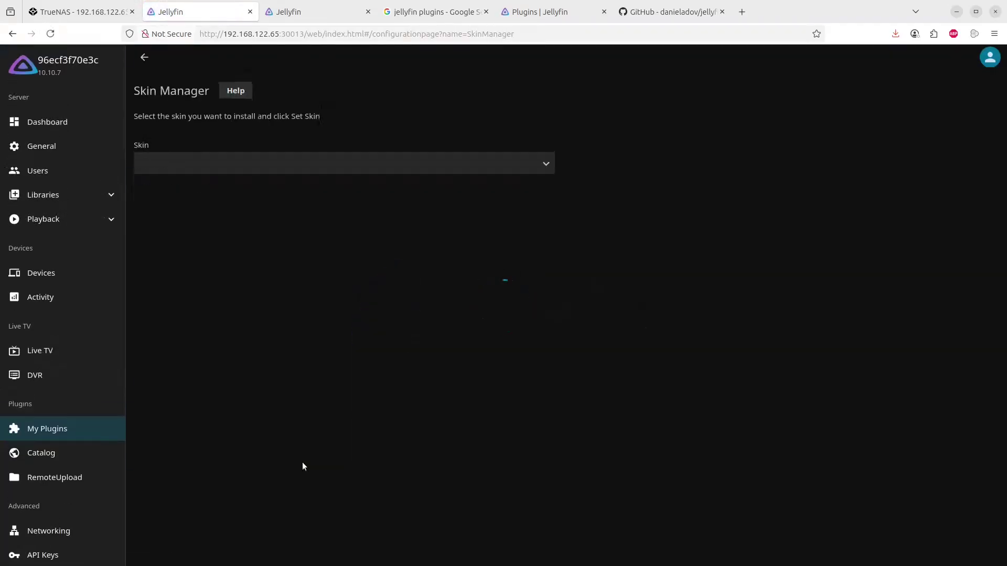
Reload the Jellyfin home page in the other tab and examine how JellySkin styles it and The Martian's details and cast section
{"action": "left_click", "coordinate": [308, 12]}
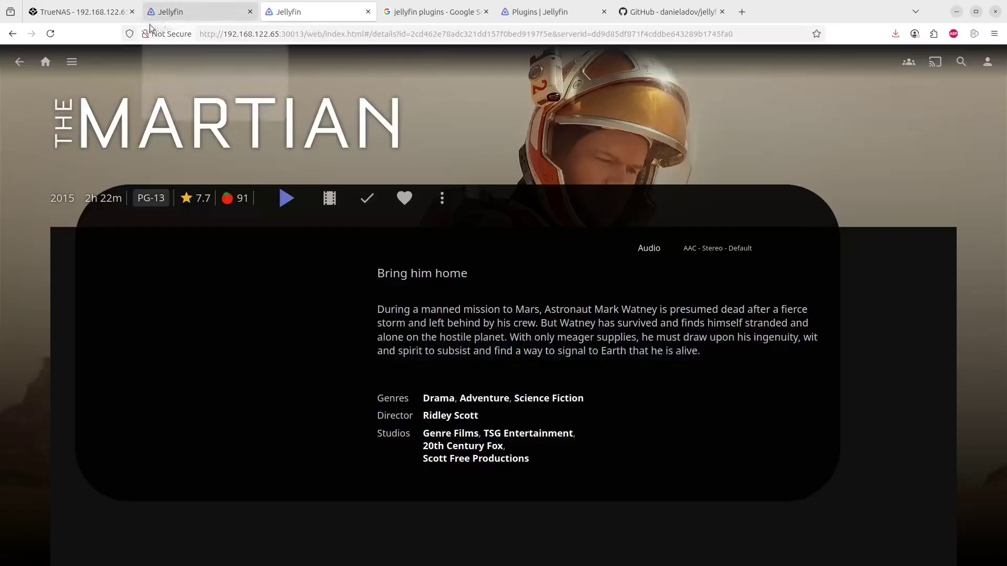
{"action": "left_click", "coordinate": [21, 63]}
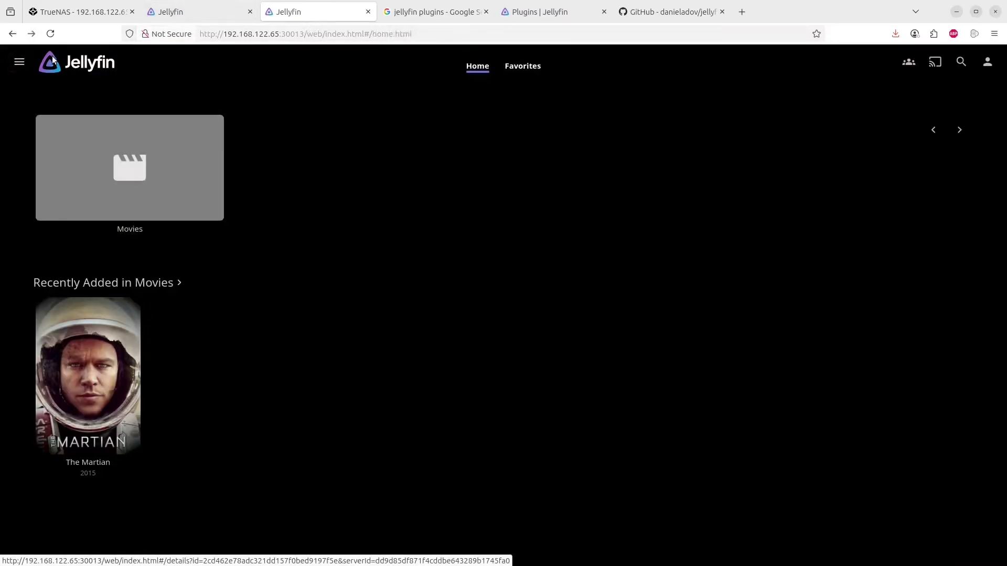
{"action": "left_click", "coordinate": [51, 33]}
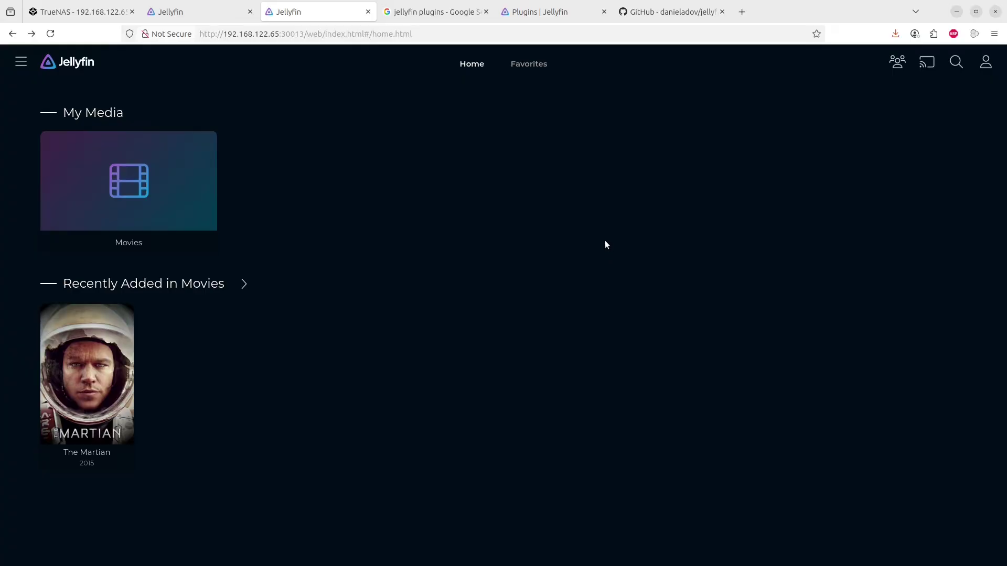
{"action": "left_click", "coordinate": [114, 319]}
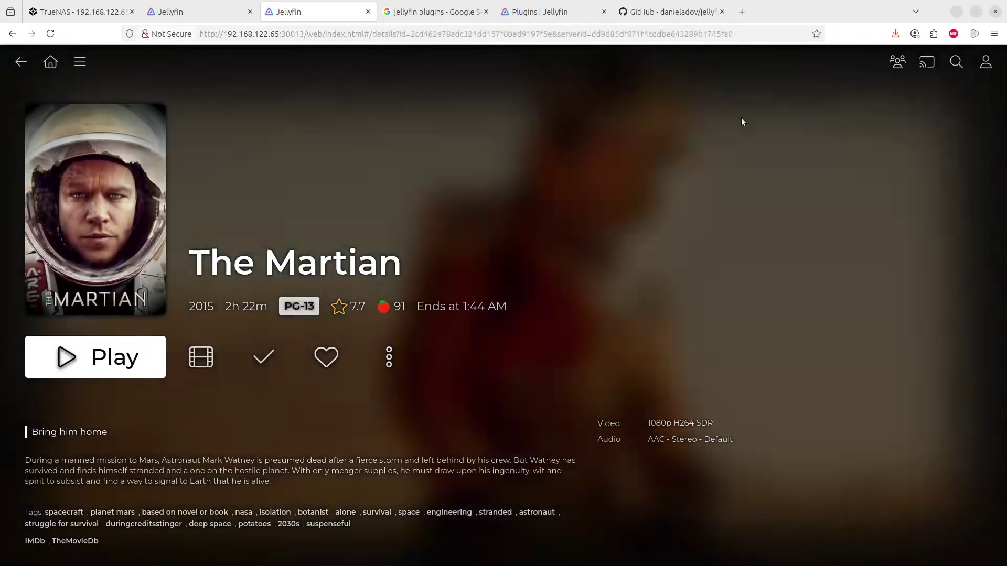
{"action": "scroll", "coordinate": [635, 362], "scroll_direction": "down", "scroll_amount": 5}
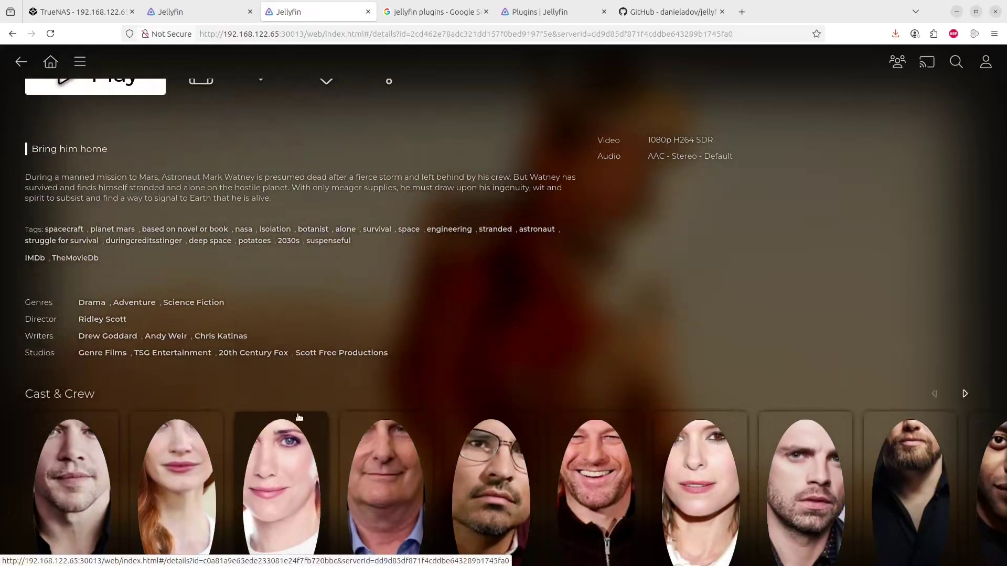
Look over The Martian's cast section and page header under JellySkin, and go back to the Jellyfin home page
{"action": "scroll", "coordinate": [635, 431], "scroll_direction": "down", "scroll_amount": 1}
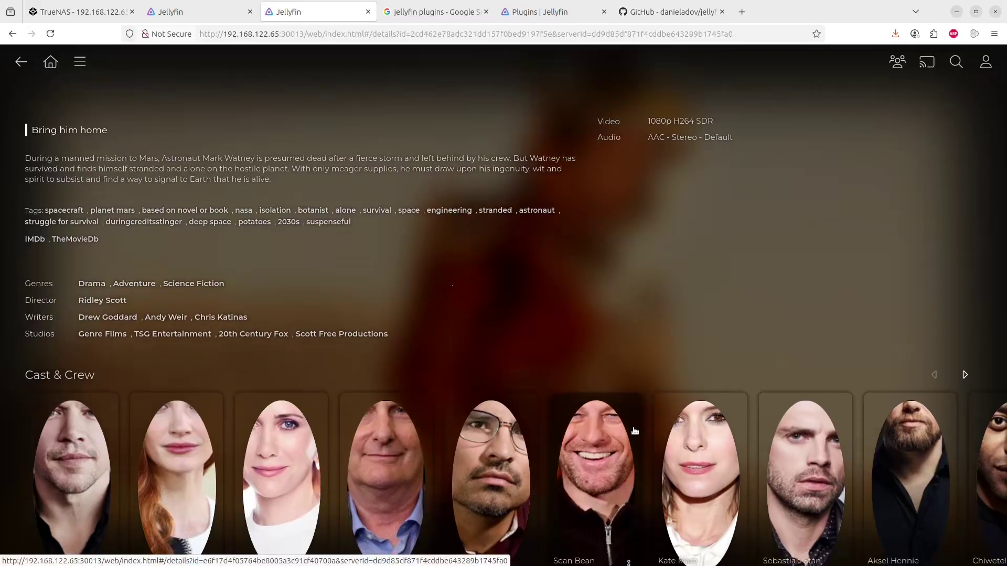
{"action": "scroll", "coordinate": [635, 430], "scroll_direction": "up", "scroll_amount": 5}
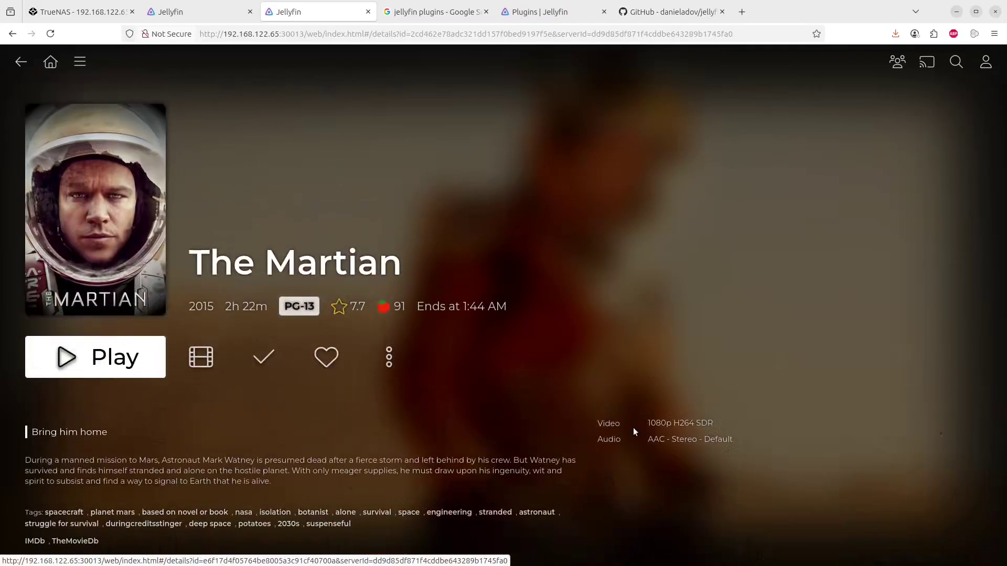
{"action": "left_click", "coordinate": [22, 64]}
Return to the Skin Manager settings and set Ultrachromic as the skin, leaving its customization options as they are
{"action": "left_click", "coordinate": [193, 17]}
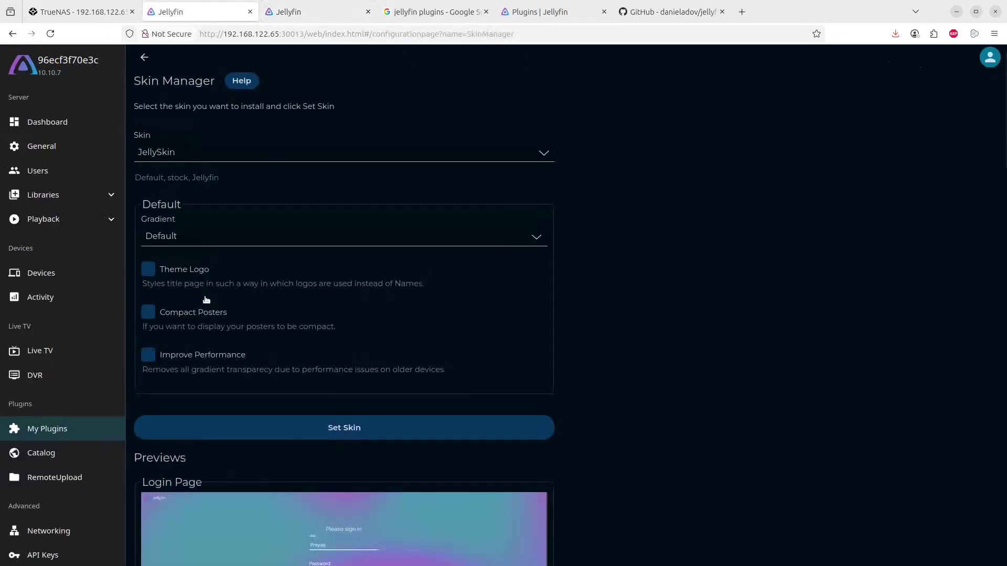
{"action": "left_click", "coordinate": [325, 155]}
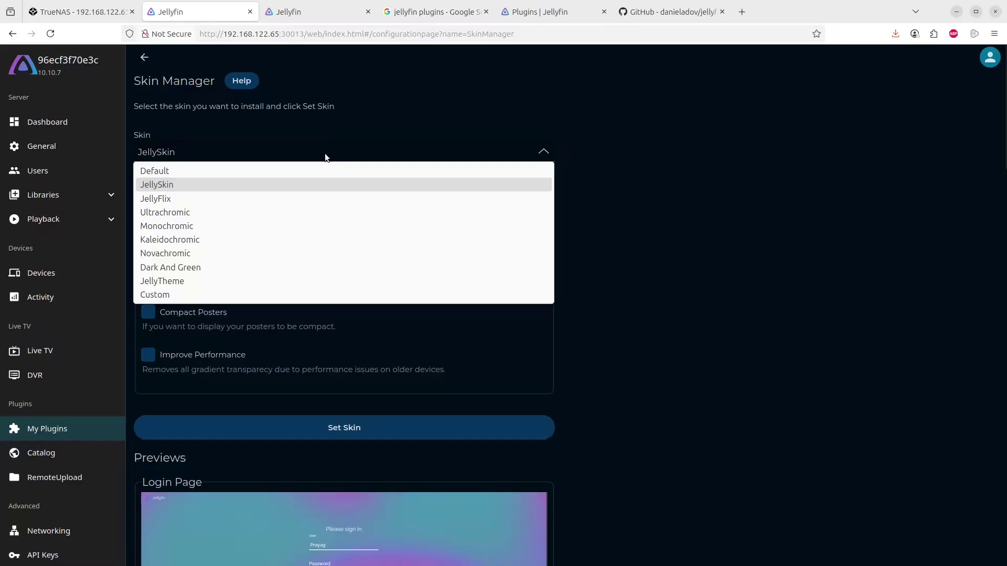
{"action": "left_click", "coordinate": [168, 212]}
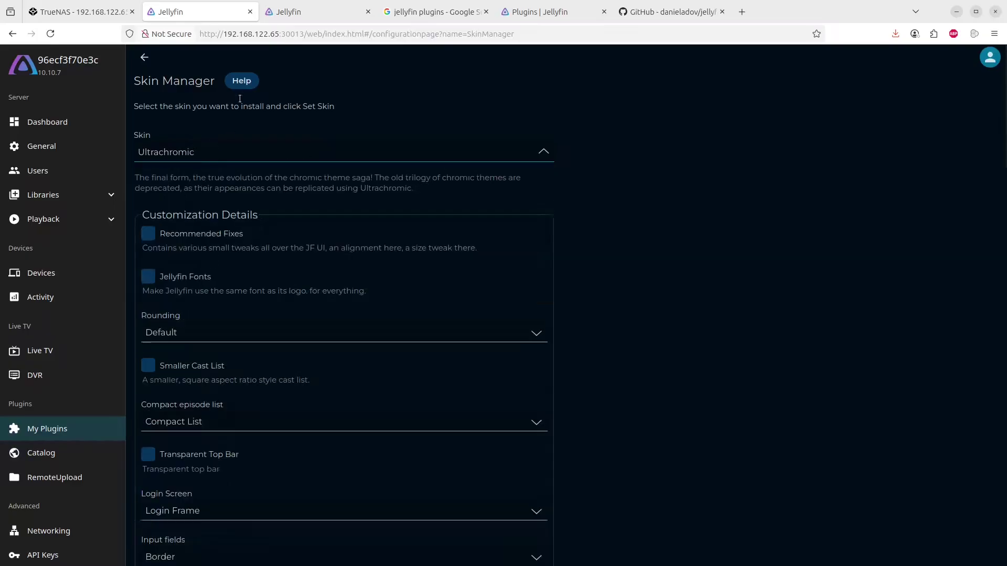
{"action": "scroll", "coordinate": [365, 303], "scroll_direction": "down", "scroll_amount": 8}
{"action": "scroll", "coordinate": [286, 411], "scroll_direction": "down", "scroll_amount": 8}
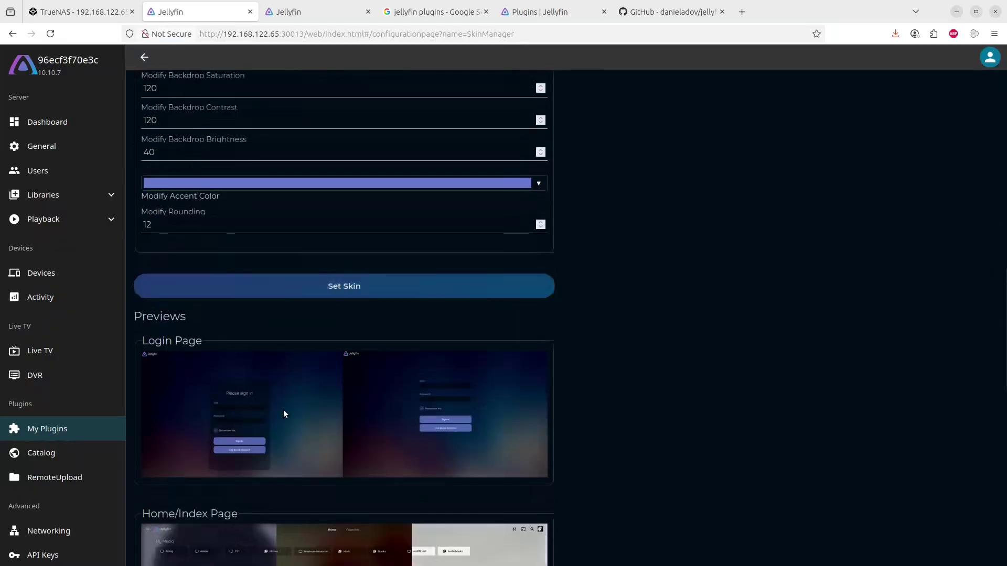
{"action": "left_click", "coordinate": [273, 283]}
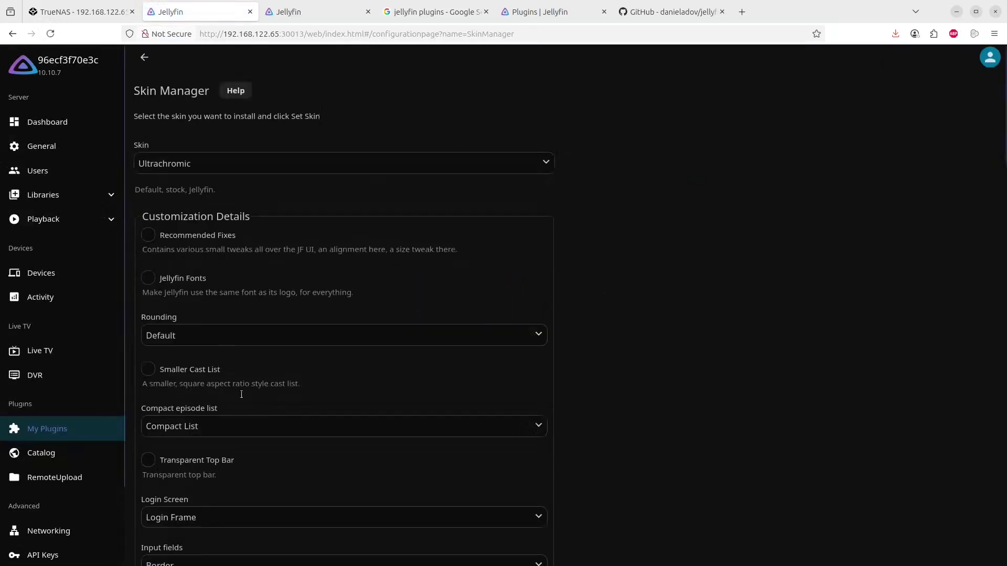
Examine how Ultrachromic styles the home page and The Martian's details page in the other tab, and return to the Skin Manager settings
{"action": "left_click", "coordinate": [293, 15]}
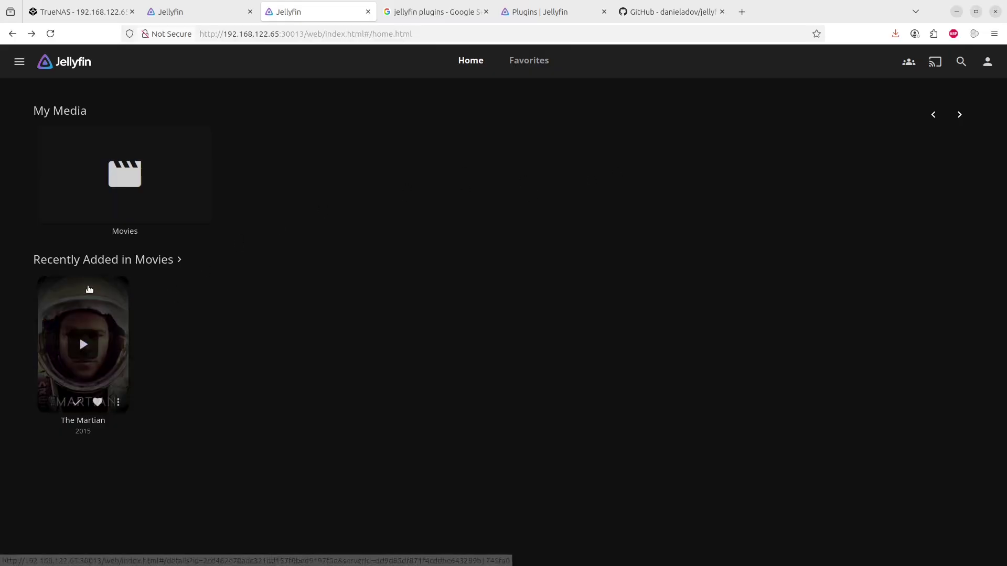
{"action": "left_click", "coordinate": [80, 335]}
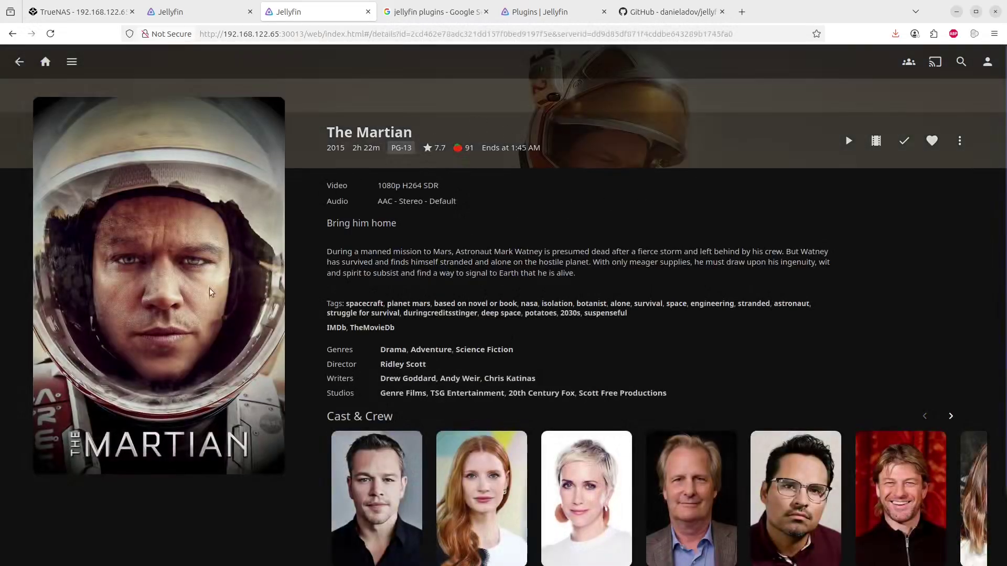
{"action": "left_click", "coordinate": [198, 16]}
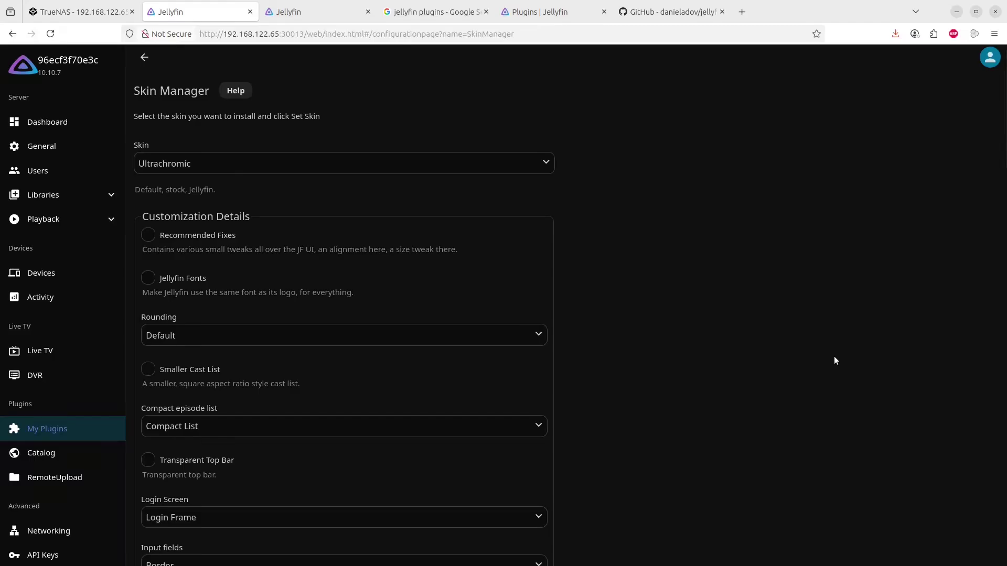
{"action": "mouse_move", "coordinate": [282, 7]}
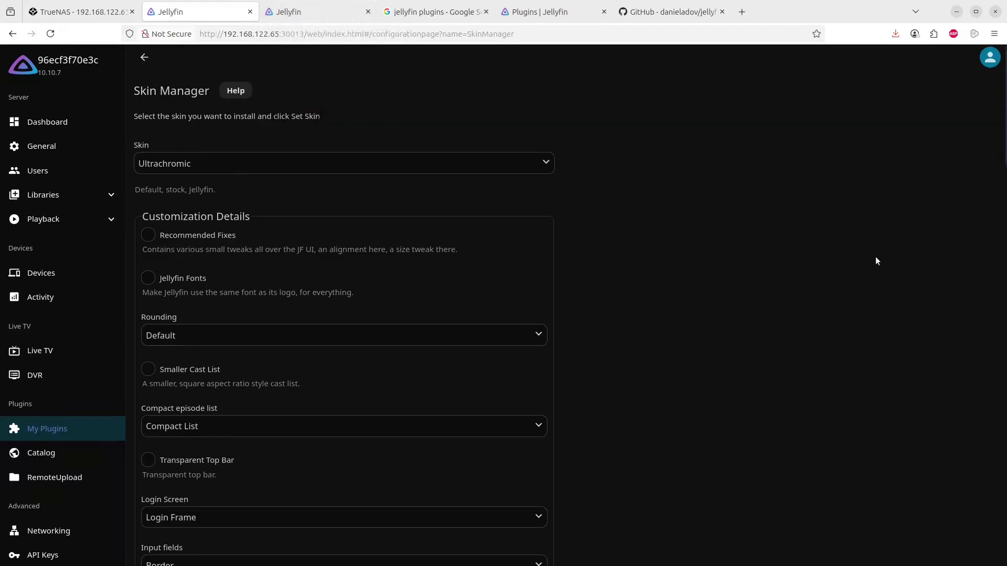